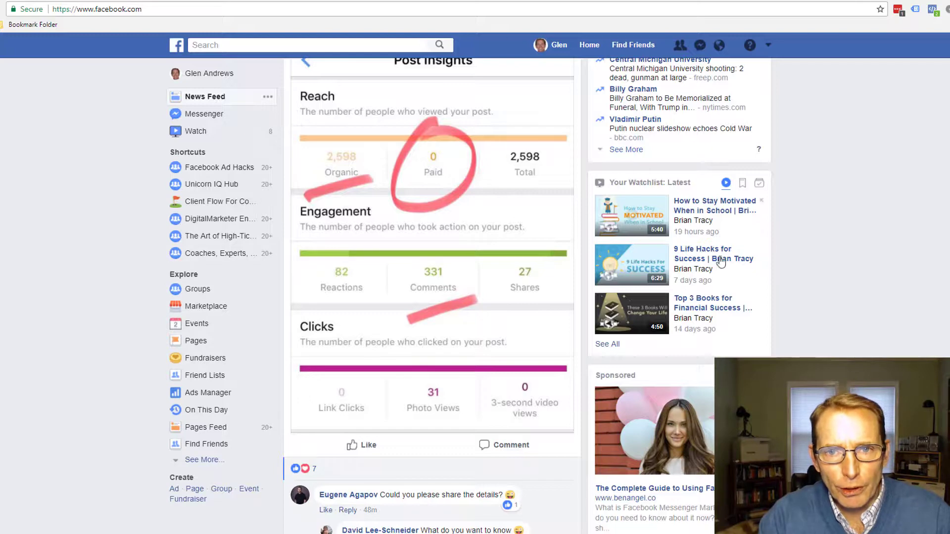
Step: Go from the news feed to ad management and open the Pixels section of Events Manager
{"action": "scroll", "coordinate": [737, 139], "scroll_direction": "up", "scroll_amount": 5}
{"action": "left_click", "coordinate": [768, 46]}
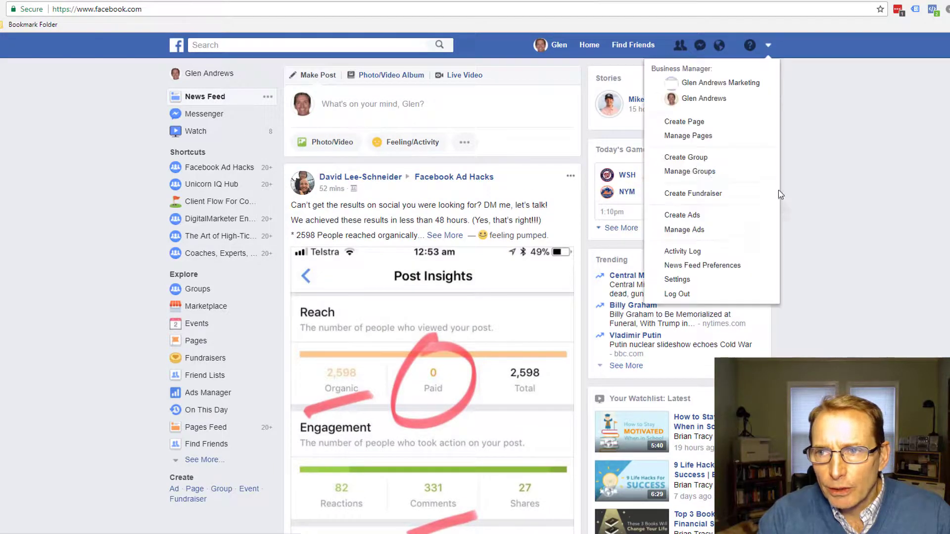
{"action": "left_click", "coordinate": [685, 230]}
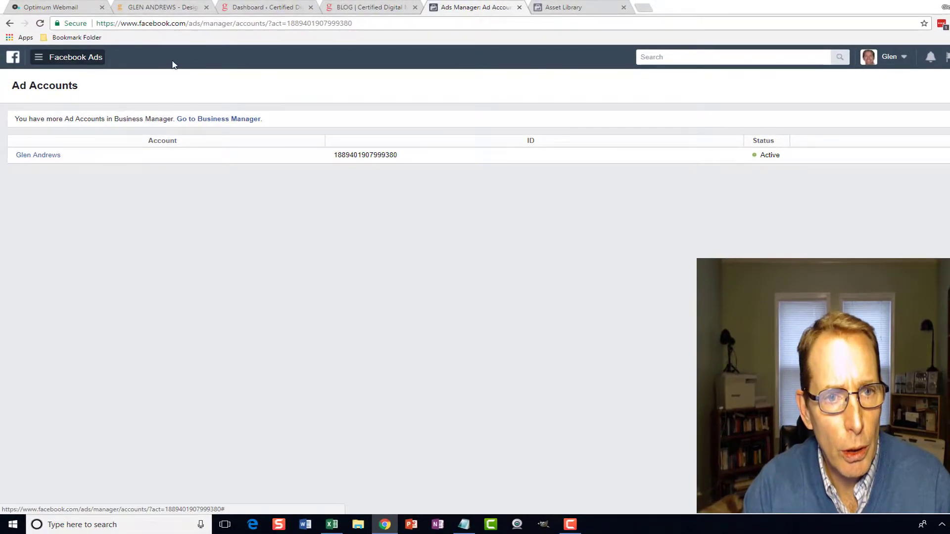
{"action": "left_click", "coordinate": [38, 58]}
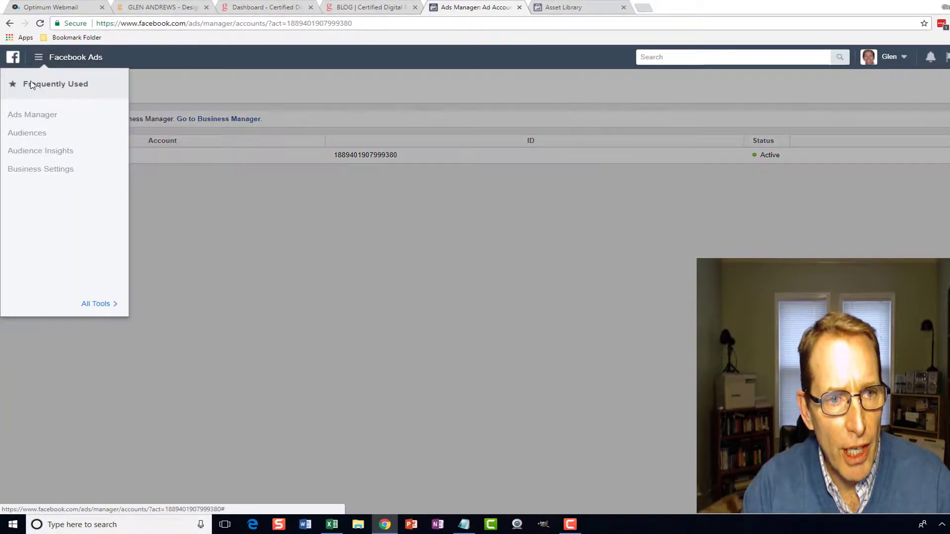
{"action": "left_click", "coordinate": [89, 304]}
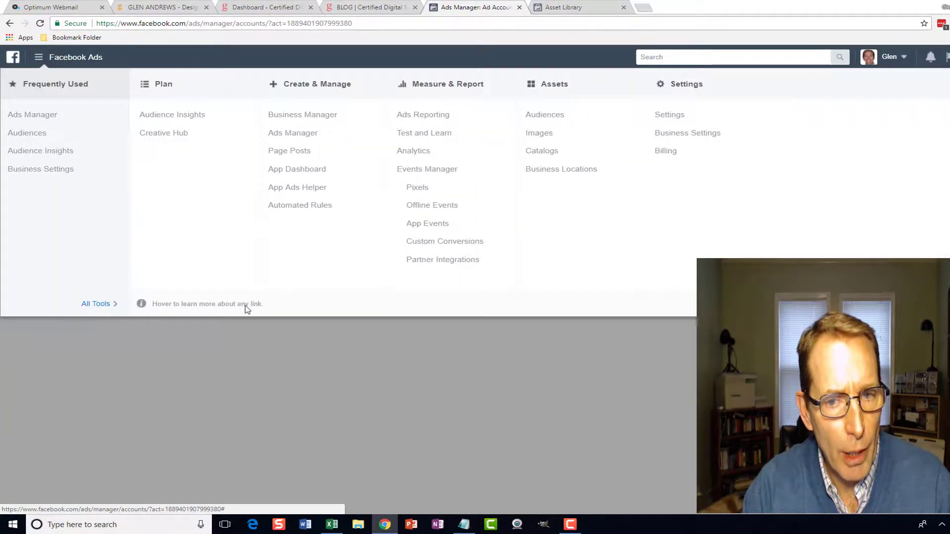
{"action": "left_click", "coordinate": [418, 188]}
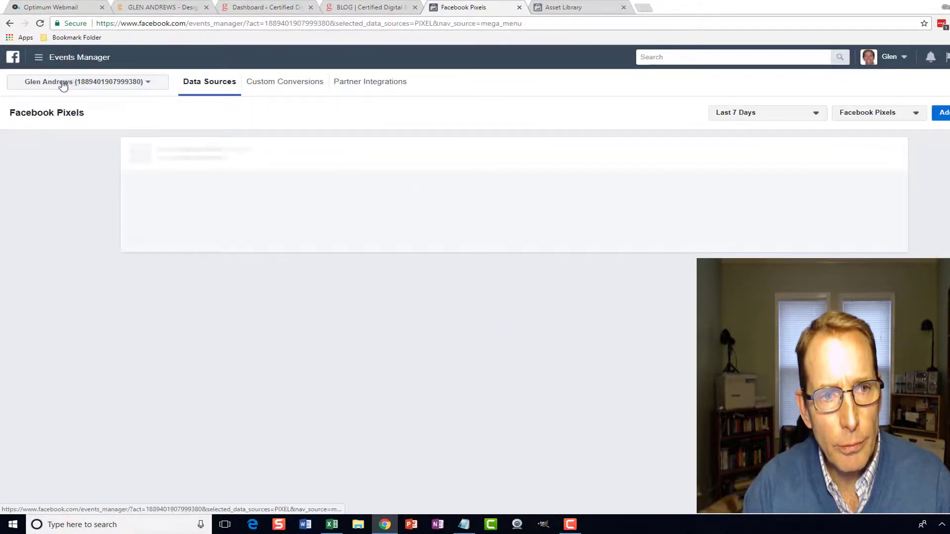
Step: Switch Events Manager to the business ad account that holds the website's pixel and open that pixel's details
{"action": "left_click", "coordinate": [63, 85]}
{"action": "scroll", "coordinate": [104, 211], "scroll_direction": "down", "scroll_amount": 2}
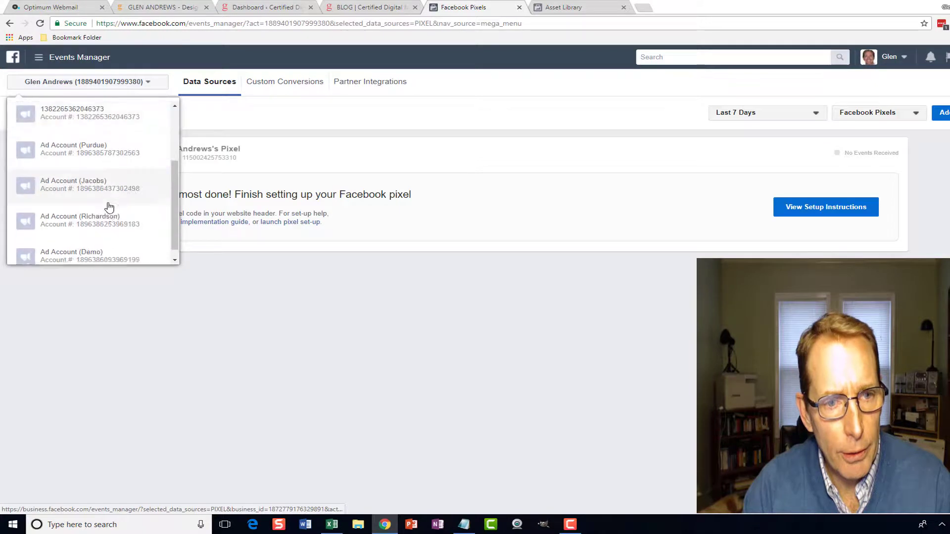
{"action": "scroll", "coordinate": [106, 205], "scroll_direction": "up", "scroll_amount": 3}
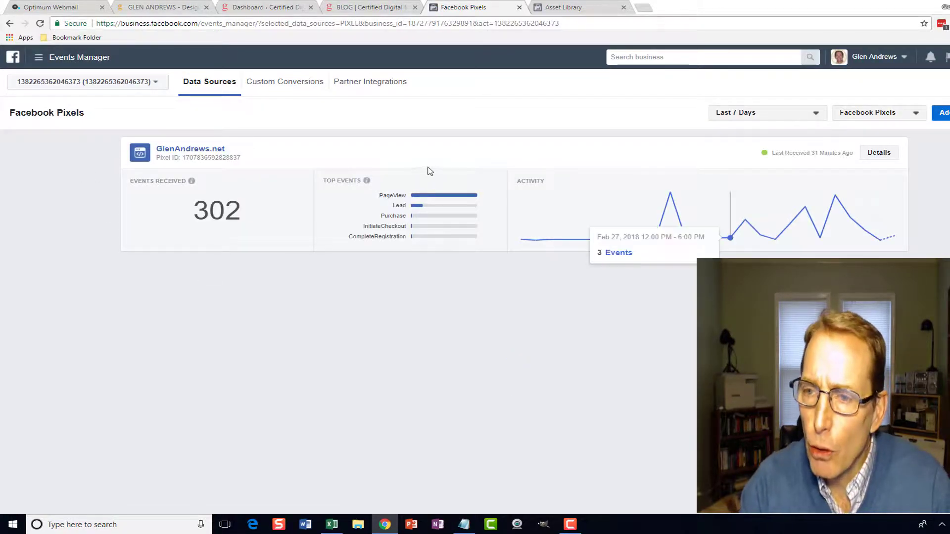
{"action": "left_click", "coordinate": [879, 154]}
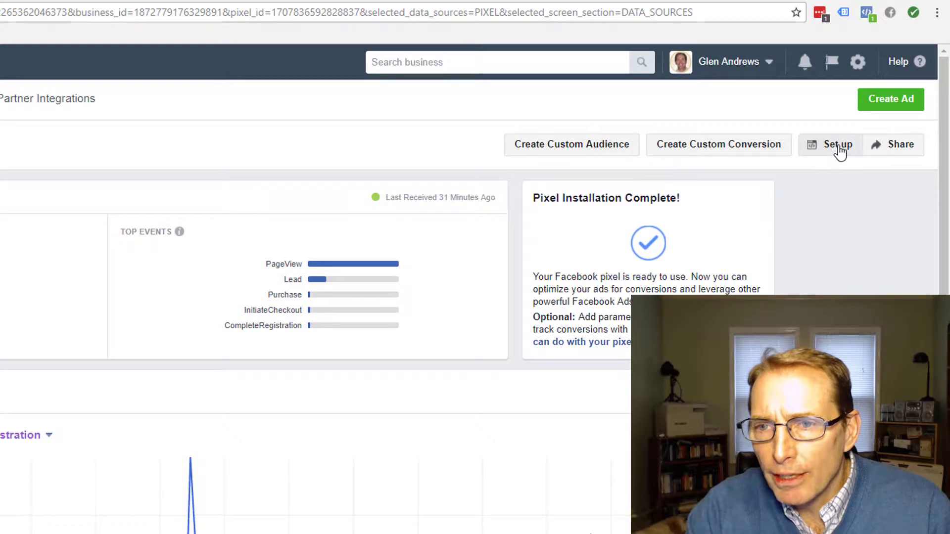
Step: Start the pixel setup with manual code installation and copy the entire Facebook pixel code
{"action": "left_click", "coordinate": [836, 148]}
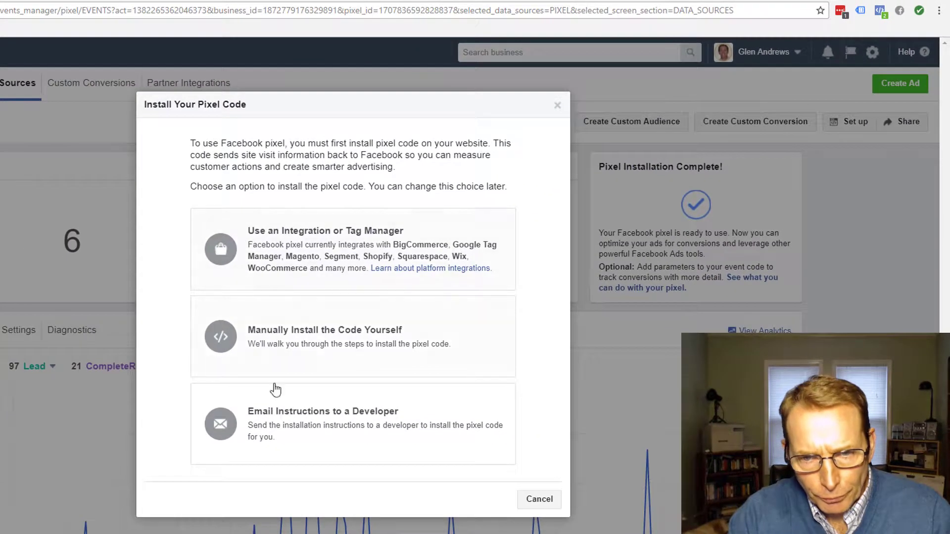
{"action": "left_click", "coordinate": [335, 347]}
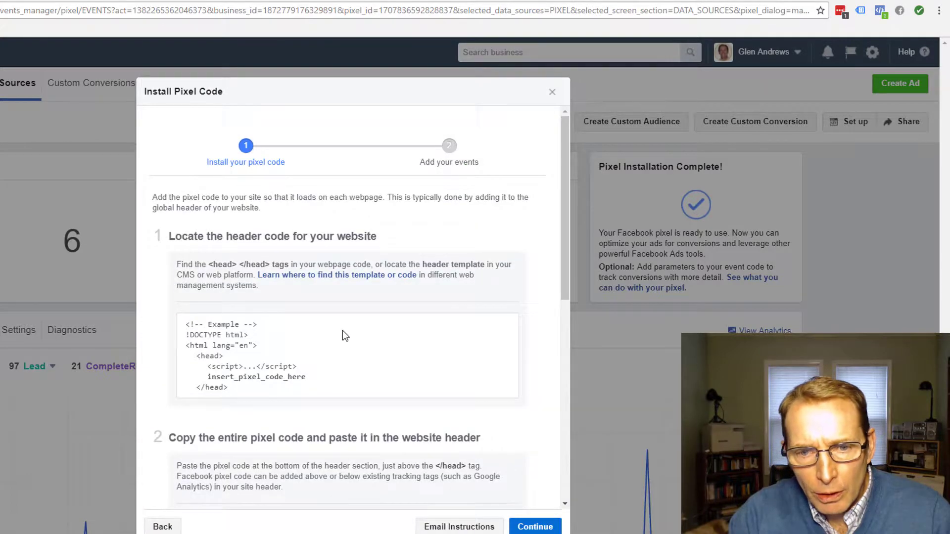
{"action": "scroll", "coordinate": [342, 332], "scroll_direction": "down", "scroll_amount": 3}
{"action": "scroll", "coordinate": [239, 324], "scroll_direction": "down", "scroll_amount": 2}
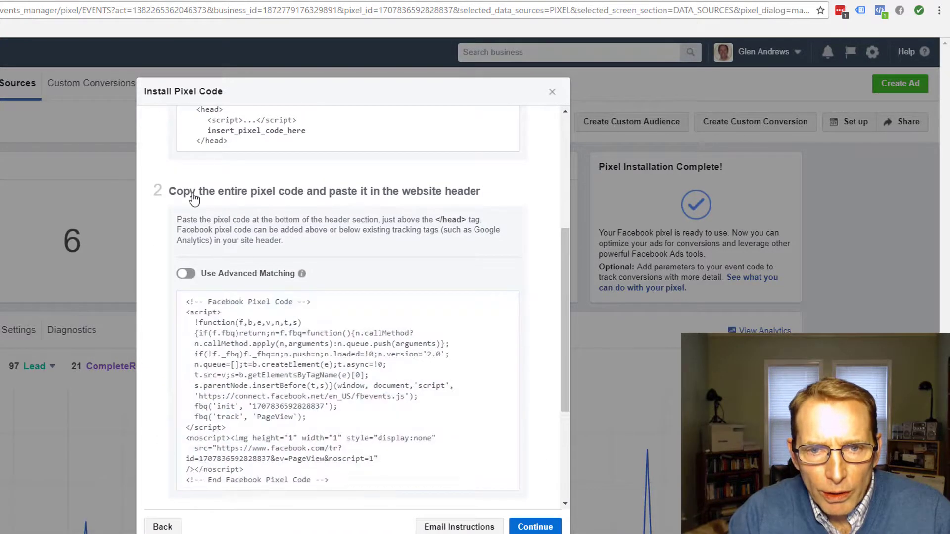
{"action": "scroll", "coordinate": [286, 247], "scroll_direction": "down", "scroll_amount": 2}
{"action": "left_click", "coordinate": [268, 266]}
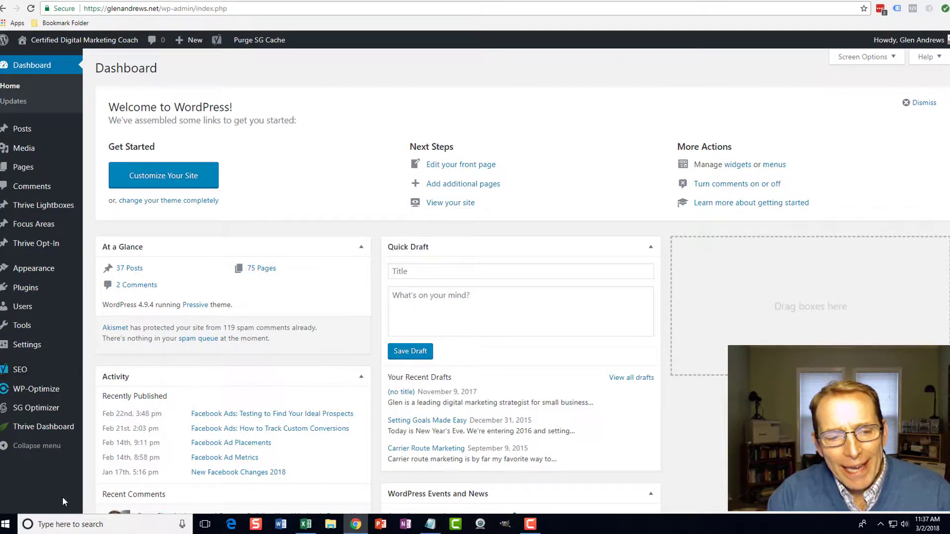
Step: Open the Analytics / Scripts settings in the Thrive theme options of the WordPress site
{"action": "mouse_move", "coordinate": [47, 433]}
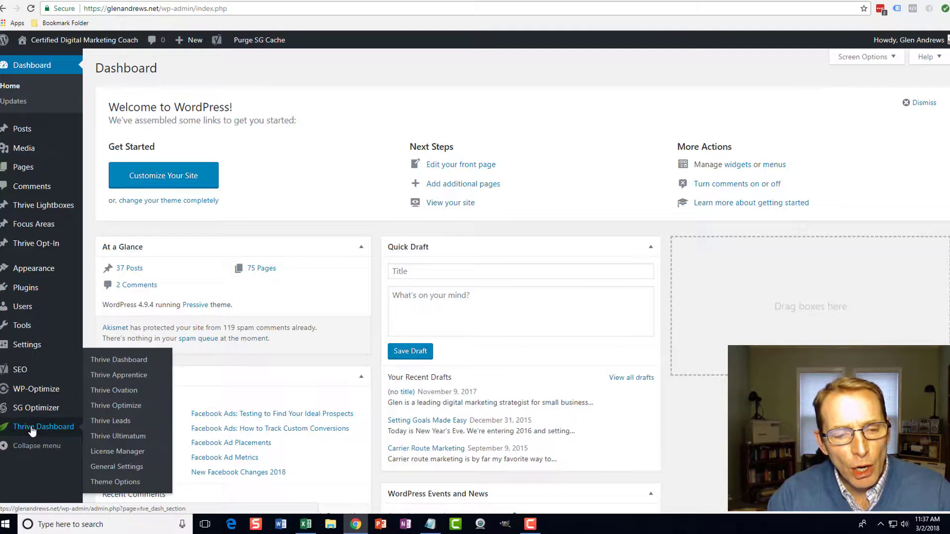
{"action": "left_click", "coordinate": [106, 482]}
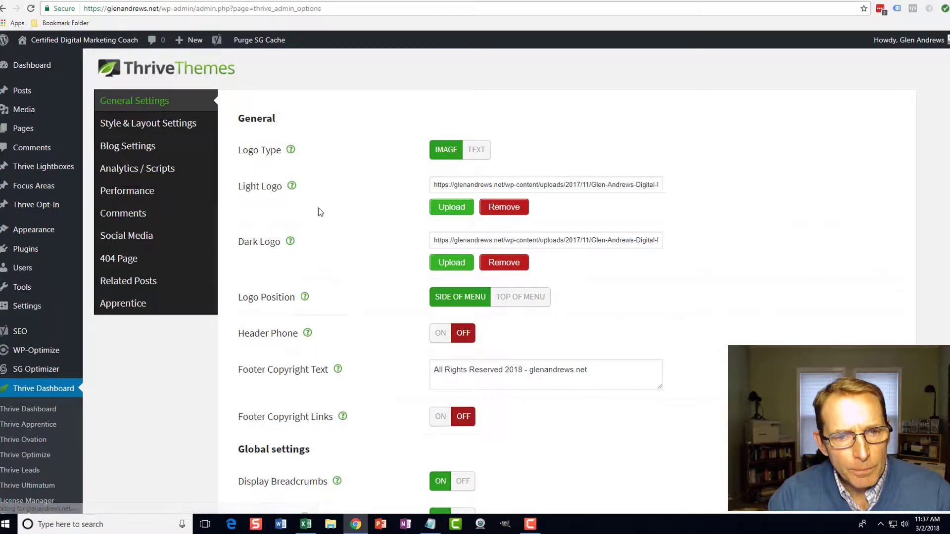
{"action": "left_click", "coordinate": [128, 169]}
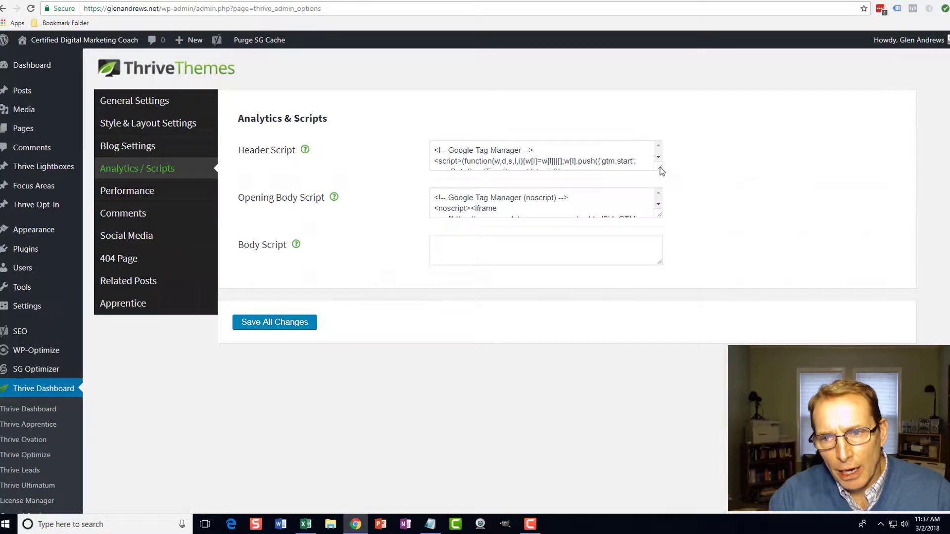
Step: Enlarge the Header Script box and paste the Facebook pixel code below the End Google Tag Manager line
{"action": "left_click_drag", "start_coordinate": [661, 171], "coordinate": [660, 209]}
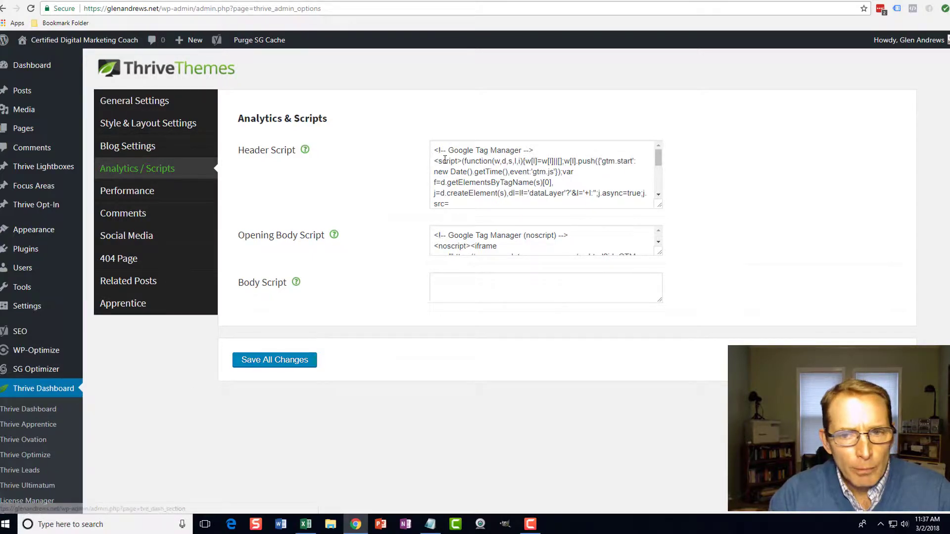
{"action": "left_click_drag", "start_coordinate": [658, 158], "coordinate": [659, 184]}
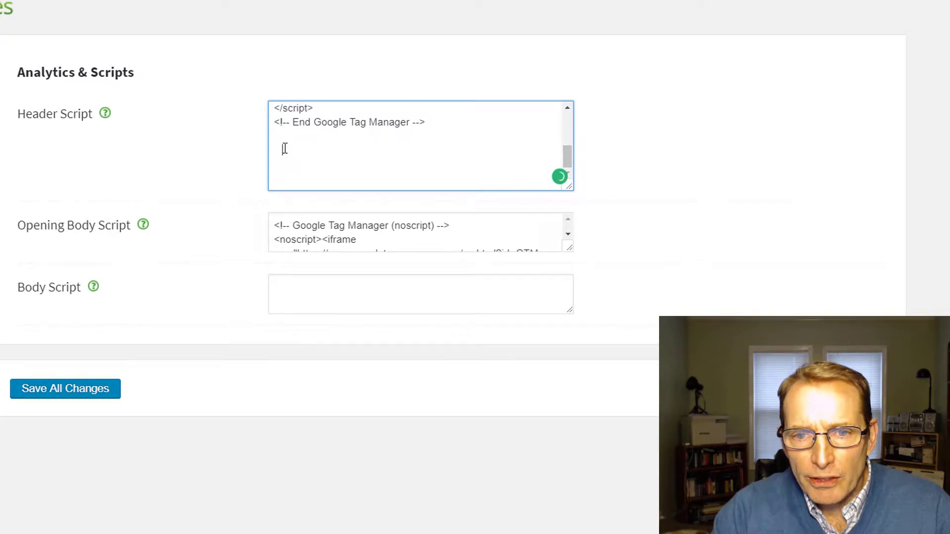
{"action": "right_click", "coordinate": [285, 148]}
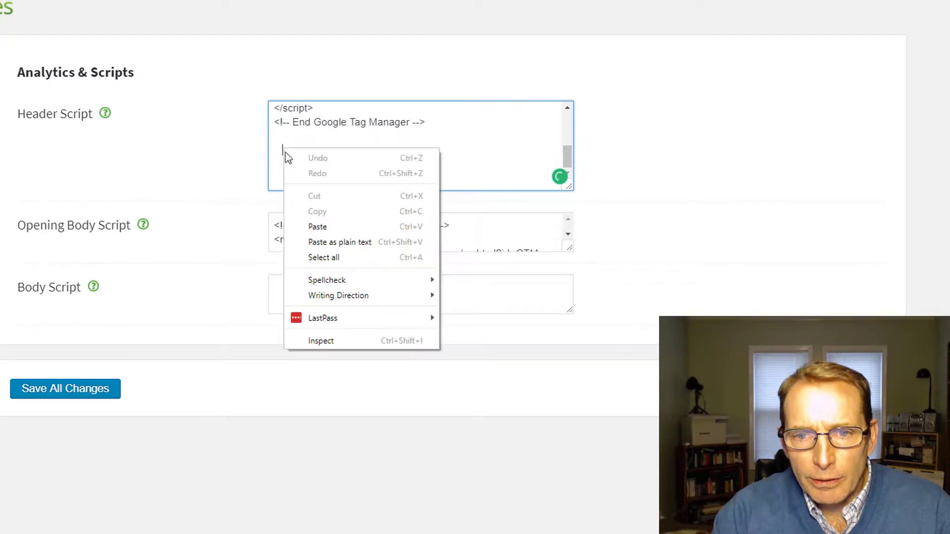
{"action": "left_click", "coordinate": [316, 225]}
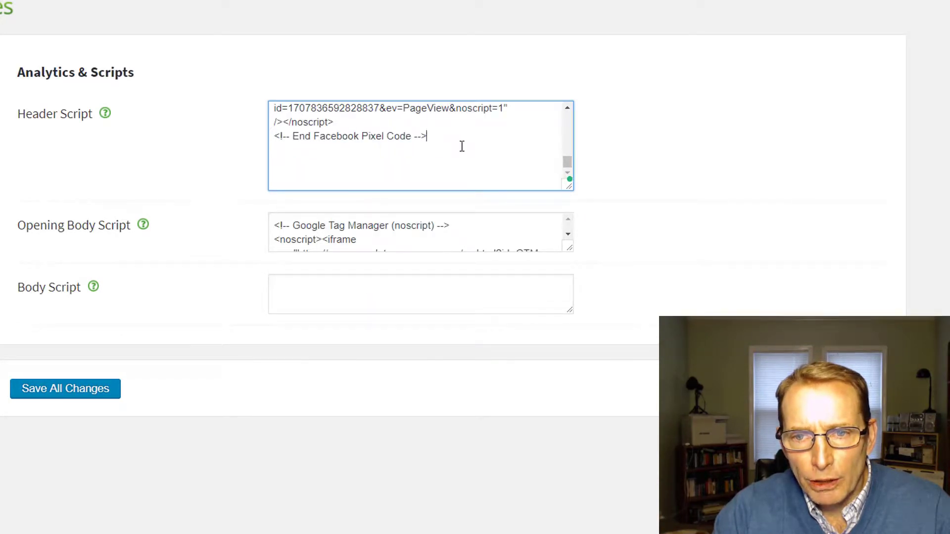
Step: Delete the pasted Facebook pixel code from the Header Script, keeping the Google Tag Manager code above it
{"action": "left_click_drag", "start_coordinate": [567, 168], "coordinate": [566, 162]}
{"action": "left_click_drag", "start_coordinate": [475, 161], "coordinate": [252, 117]}
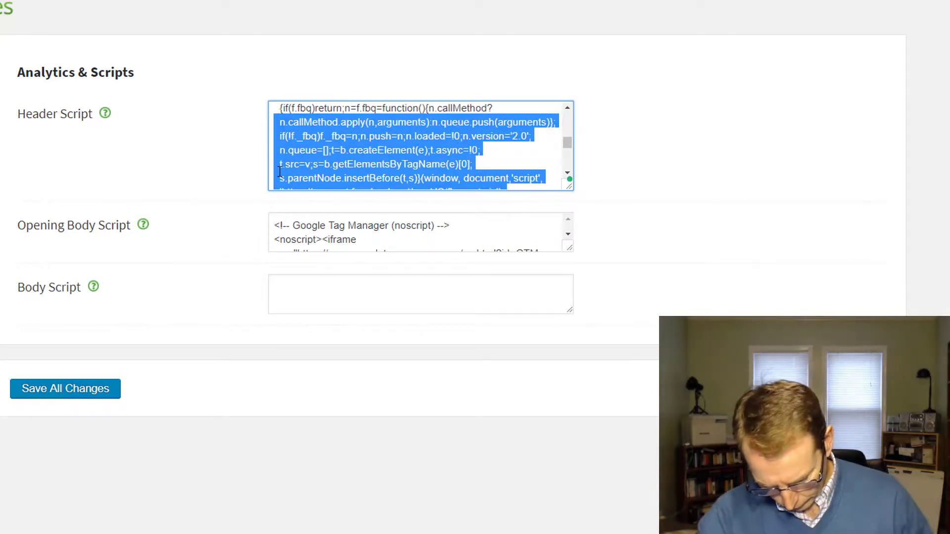
{"action": "key", "text": "BackSpace"}
{"action": "key", "text": "BackSpace"}
{"action": "key", "text": "BackSpace"}
{"action": "key", "text": "BackSpace"}
{"action": "key", "text": "BackSpace"}
{"action": "key", "text": "BackSpace"}
{"action": "key", "text": "BackSpace"}
{"action": "key", "text": "BackSpace"}
{"action": "key", "text": "BackSpace"}
{"action": "key", "text": "BackSpace"}
{"action": "key", "text": "BackSpace"}
{"action": "key", "text": "BackSpace"}
{"action": "key", "text": "BackSpace"}
{"action": "key", "text": "BackSpace"}
{"action": "key", "text": "BackSpace"}
{"action": "key", "text": "BackSpace"}
{"action": "key", "text": "BackSpace"}
{"action": "key", "text": "BackSpace"}
{"action": "key", "text": "BackSpace"}
{"action": "key", "text": "BackSpace"}
{"action": "key", "text": "BackSpace"}
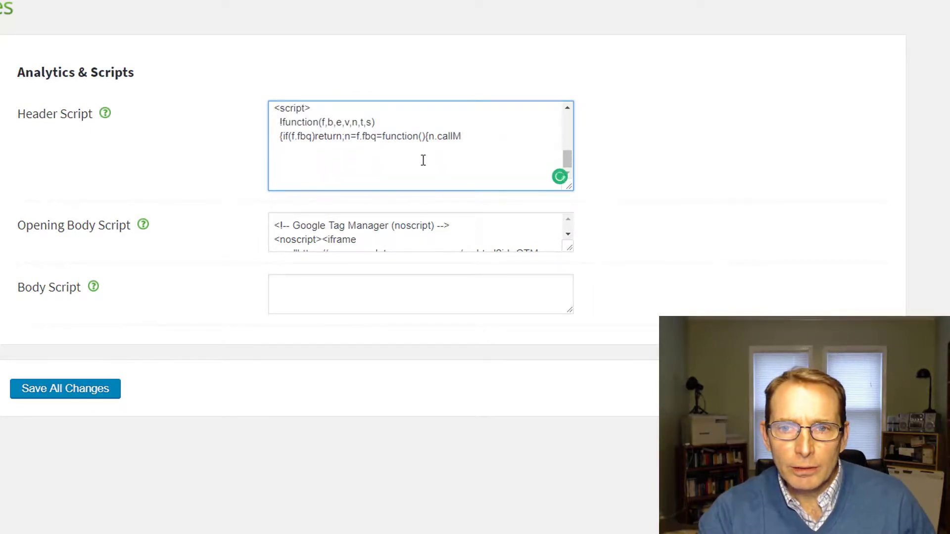
{"action": "key", "text": "BackSpace"}
{"action": "key", "text": "BackSpace"}
{"action": "key", "text": "BackSpace"}
{"action": "key", "text": "BackSpace"}
{"action": "key", "text": "BackSpace"}
{"action": "key", "text": "BackSpace"}
{"action": "key", "text": "BackSpace"}
{"action": "key", "text": "BackSpace"}
{"action": "key", "text": "BackSpace"}
{"action": "key", "text": "BackSpace"}
{"action": "key", "text": "BackSpace"}
{"action": "key", "text": "BackSpace"}
{"action": "key", "text": "BackSpace"}
{"action": "key", "text": "BackSpace"}
{"action": "key", "text": "BackSpace"}
{"action": "key", "text": "BackSpace"}
{"action": "key", "text": "BackSpace"}
{"action": "key", "text": "BackSpace"}
{"action": "key", "text": "BackSpace"}
{"action": "key", "text": "BackSpace"}
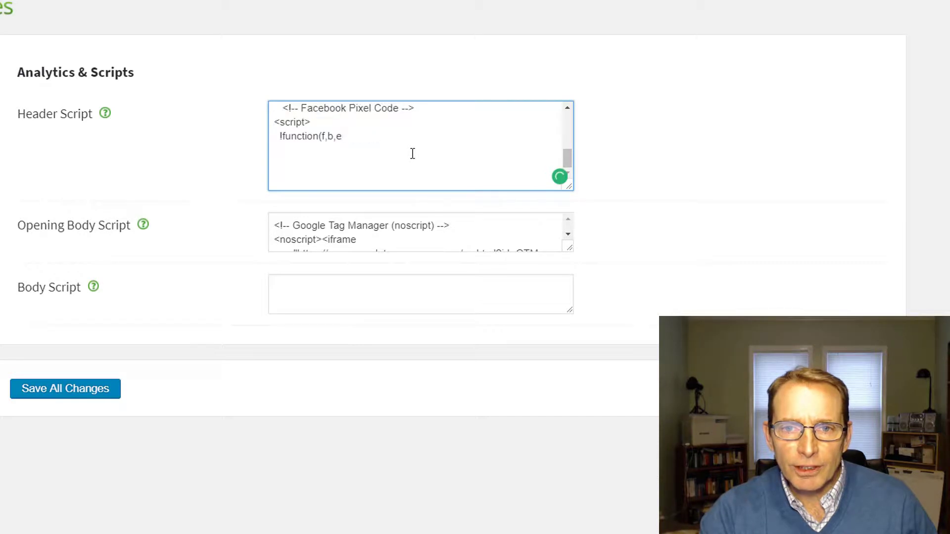
{"action": "left_click_drag", "start_coordinate": [333, 136], "coordinate": [263, 121]}
{"action": "key", "text": "BackSpace"}
{"action": "key", "text": "BackSpace"}
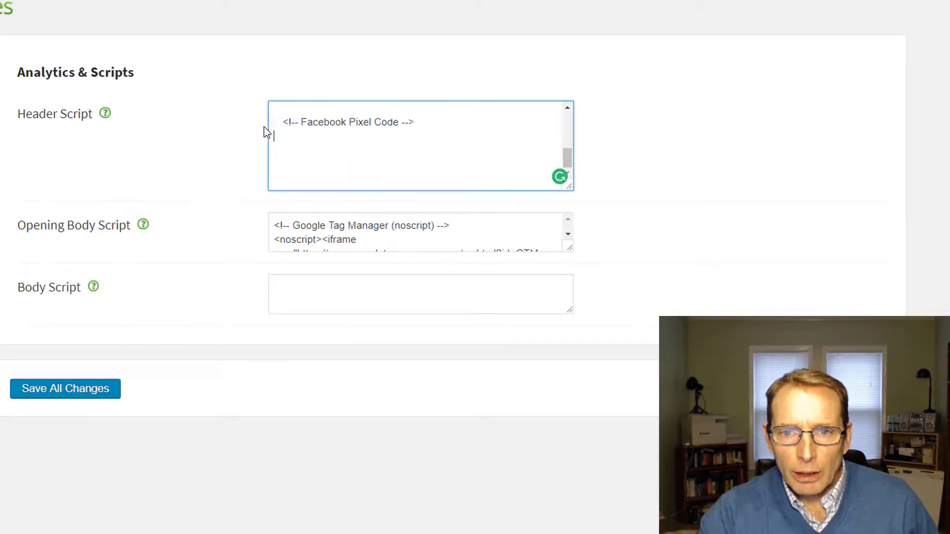
{"action": "key", "text": "BackSpace"}
{"action": "key", "text": "BackSpace"}
{"action": "key", "text": "BackSpace"}
{"action": "key", "text": "BackSpace"}
{"action": "key", "text": "BackSpace"}
{"action": "key", "text": "BackSpace"}
{"action": "key", "text": "BackSpace"}
{"action": "key", "text": "BackSpace"}
{"action": "key", "text": "BackSpace"}
{"action": "key", "text": "BackSpace"}
{"action": "key", "text": "BackSpace"}
{"action": "key", "text": "BackSpace"}
{"action": "key", "text": "BackSpace"}
{"action": "key", "text": "BackSpace"}
{"action": "key", "text": "BackSpace"}
{"action": "key", "text": "BackSpace"}
{"action": "key", "text": "BackSpace"}
{"action": "key", "text": "BackSpace"}
{"action": "key", "text": "BackSpace"}
{"action": "key", "text": "BackSpace"}
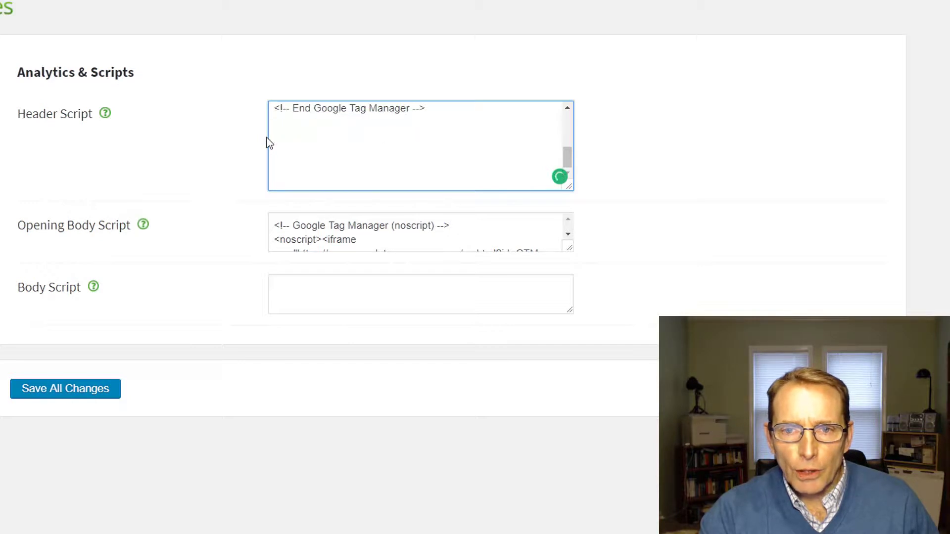
{"action": "key", "text": "BackSpace"}
{"action": "key", "text": "BackSpace"}
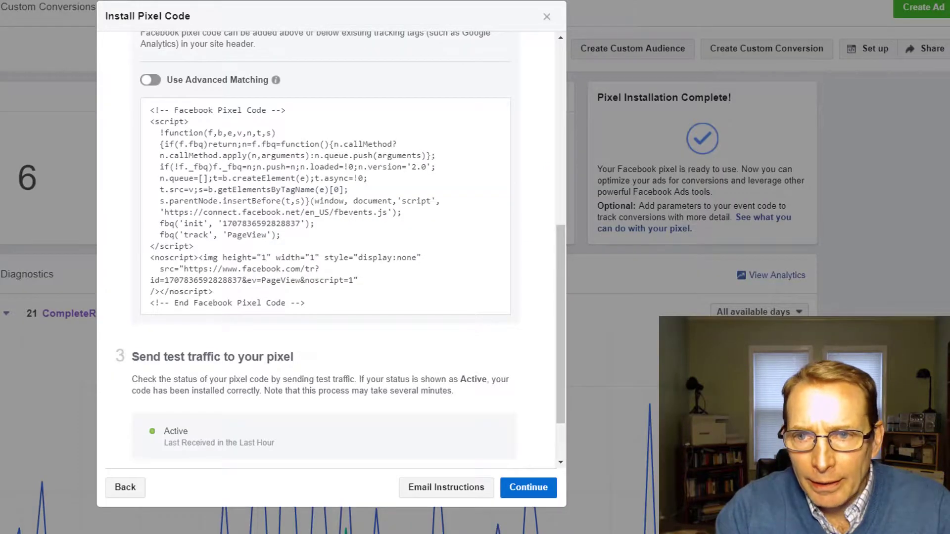
Step: Copy the Facebook pixel code to the clipboard again from the installation instructions
{"action": "mouse_move", "coordinate": [432, 230]}
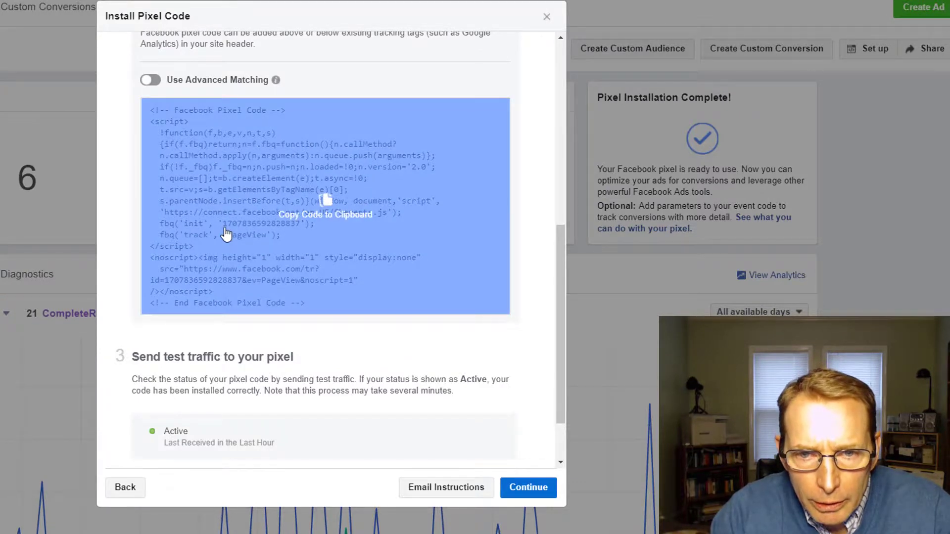
{"action": "left_click", "coordinate": [226, 232]}
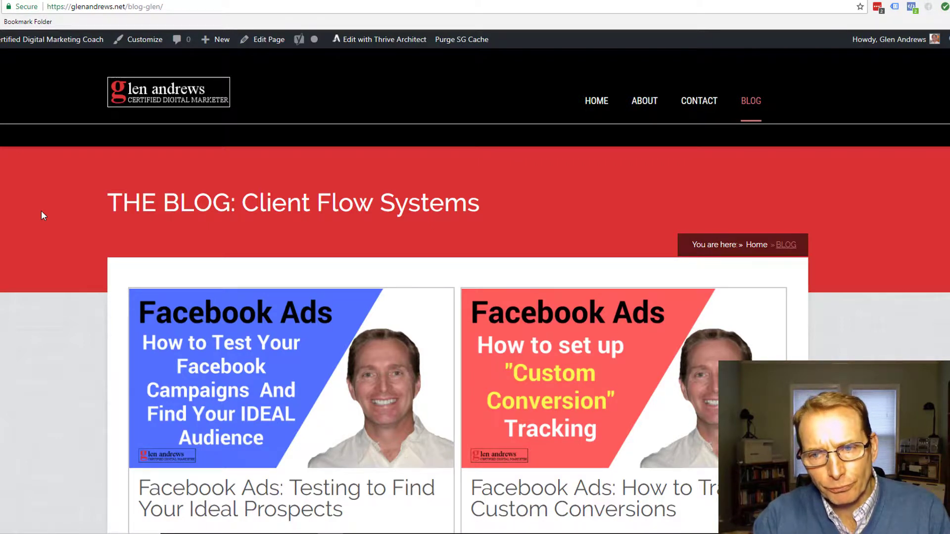
Step: Look through the Facebook Ads posts on the website's blog and switch to the Facebook Website Custom Audiences workbook in Excel
{"action": "left_click", "coordinate": [750, 102]}
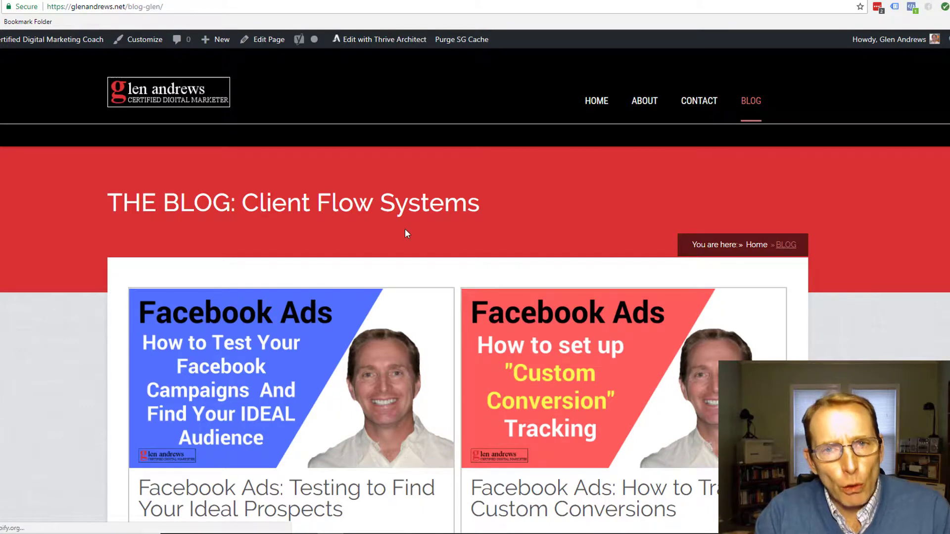
{"action": "scroll", "coordinate": [465, 234], "scroll_direction": "down", "scroll_amount": 9}
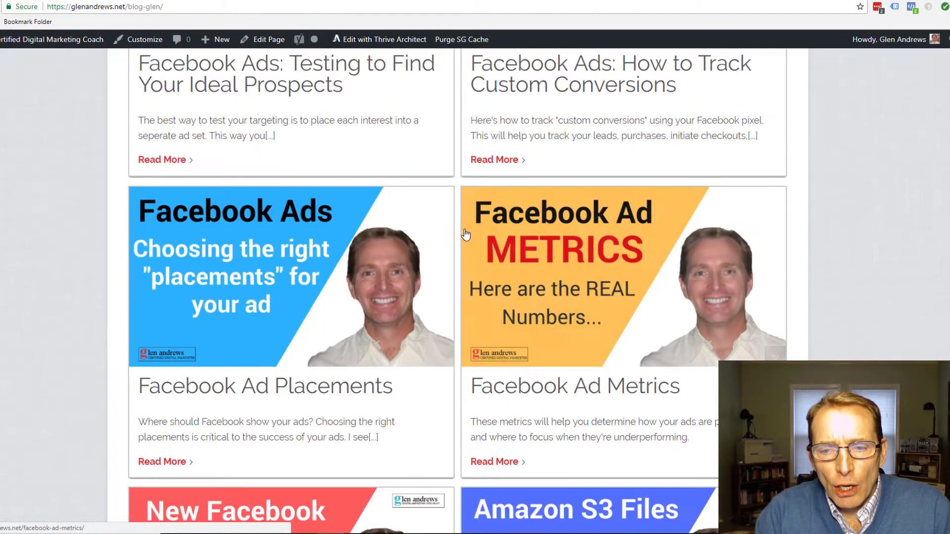
{"action": "scroll", "coordinate": [465, 234], "scroll_direction": "up", "scroll_amount": 4}
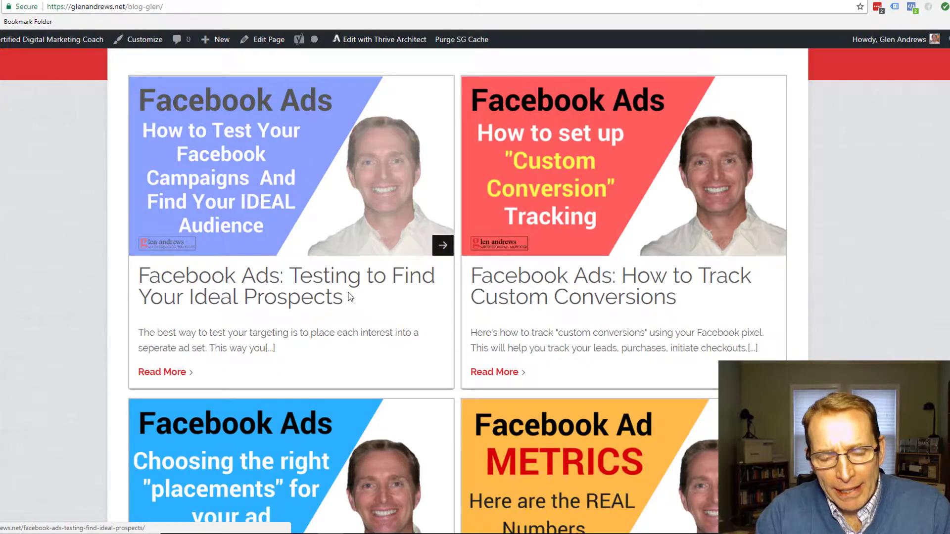
{"action": "mouse_move", "coordinate": [278, 533]}
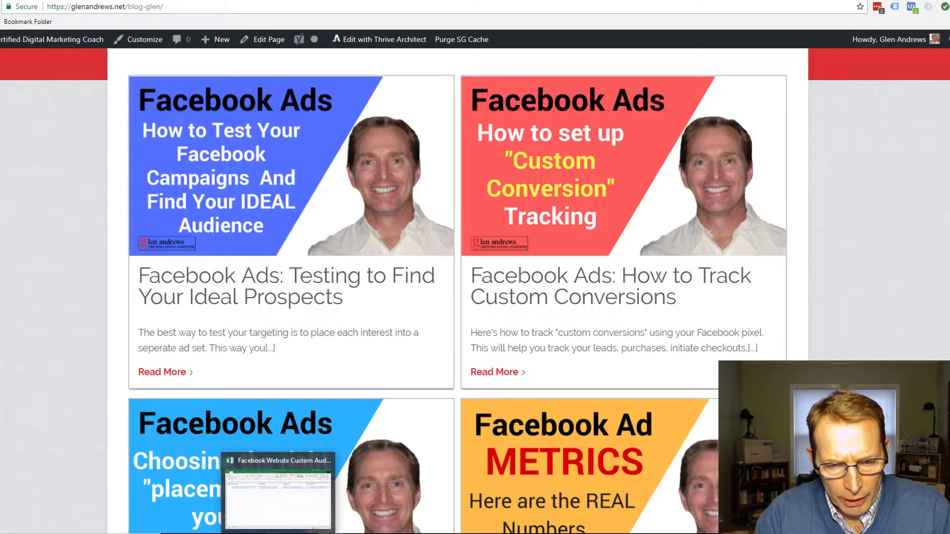
{"action": "left_click", "coordinate": [278, 499]}
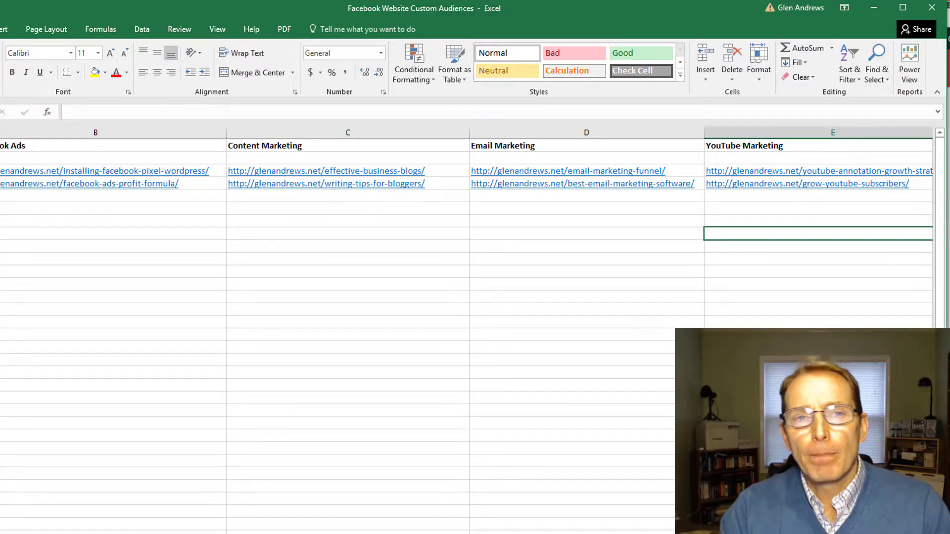
Step: Return from the workbook to the browser and bring up the Audiences list in the Facebook asset library
{"action": "left_click", "coordinate": [872, 8]}
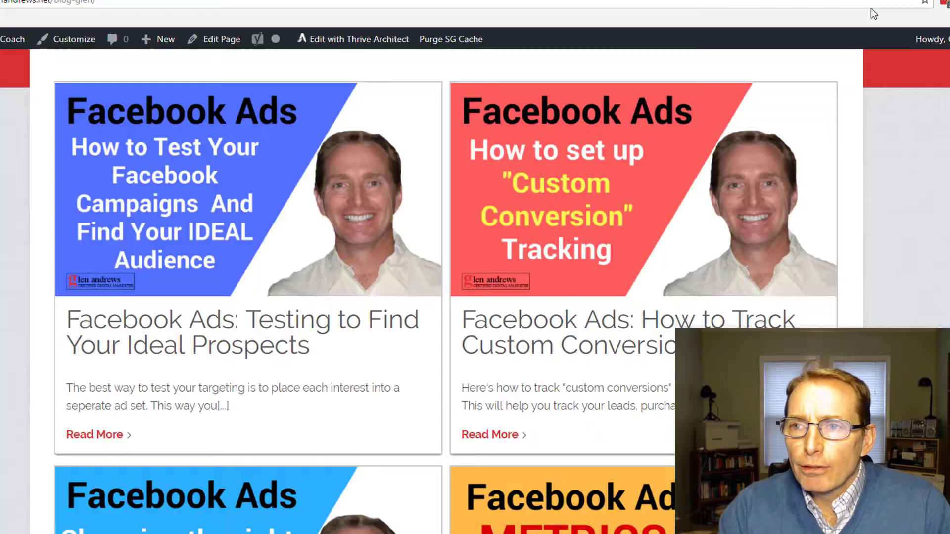
{"action": "scroll", "coordinate": [430, 98], "scroll_direction": "up", "scroll_amount": 4}
{"action": "scroll", "coordinate": [418, 112], "scroll_direction": "up", "scroll_amount": 1}
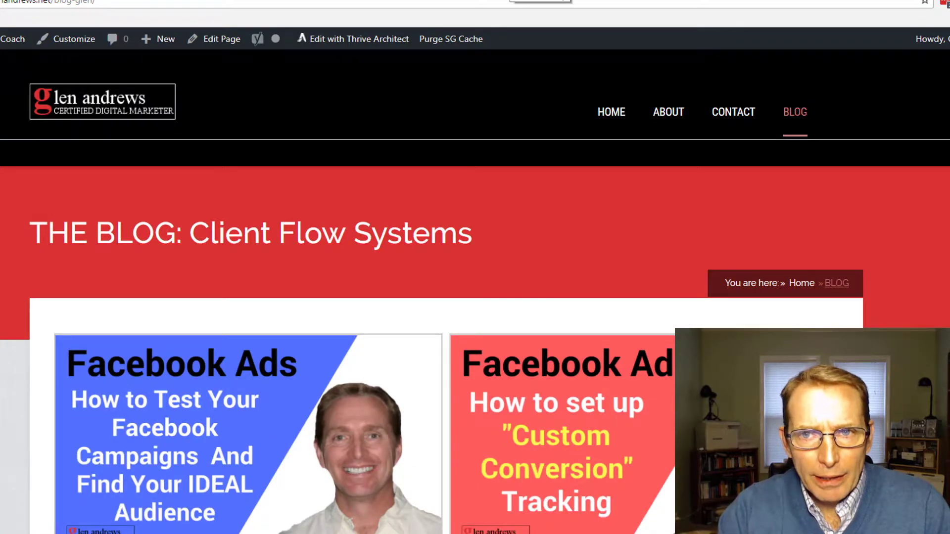
{"action": "left_click", "coordinate": [511, 0]}
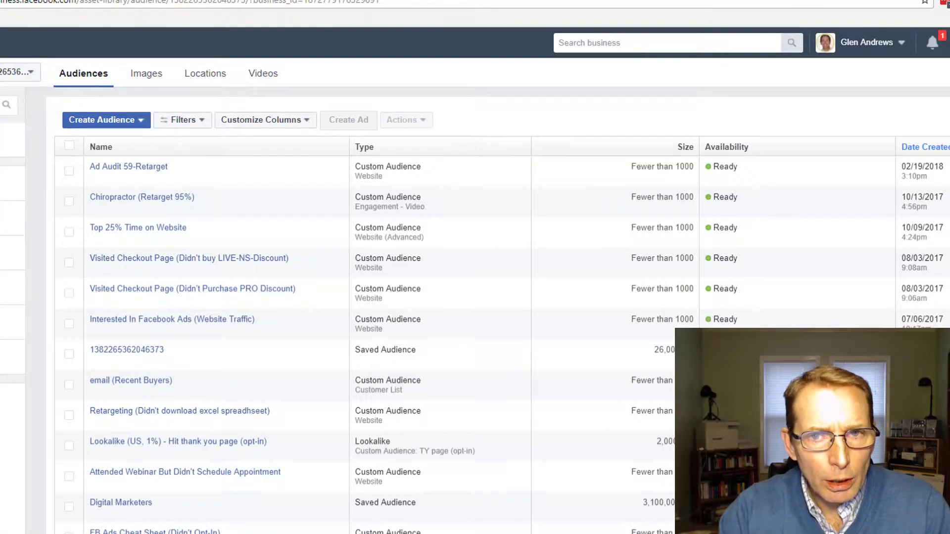
Step: Close the pixel installation instructions in Events Manager and open the Audiences section of the asset library
{"action": "left_click", "coordinate": [411, 0]}
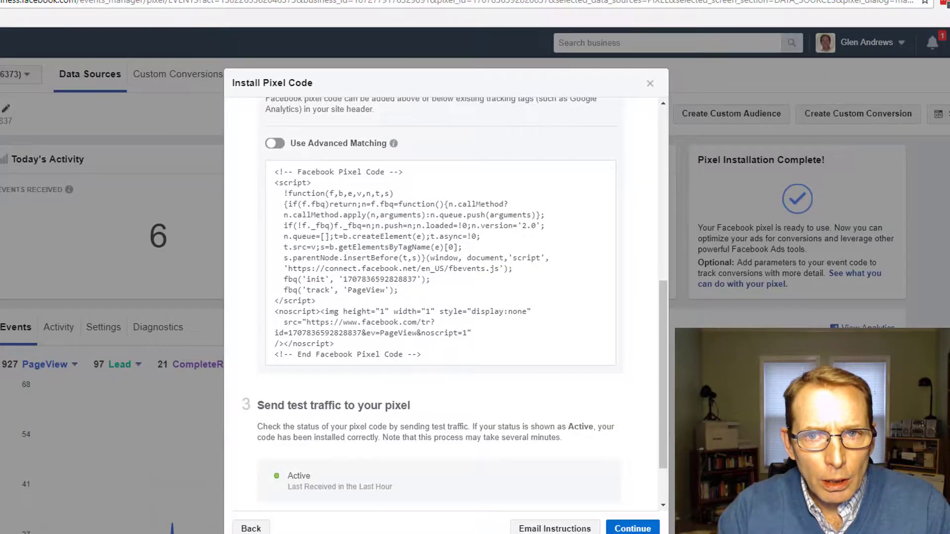
{"action": "left_click", "coordinate": [648, 85]}
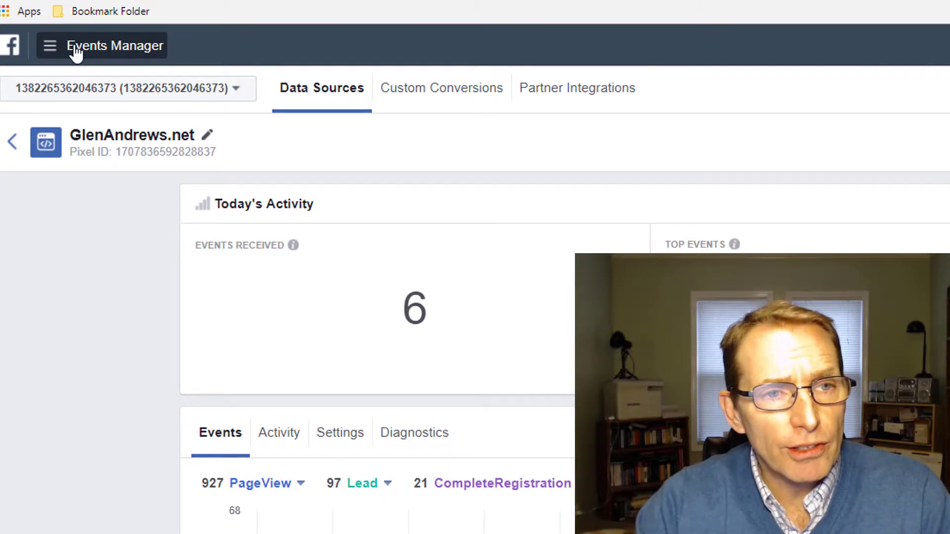
{"action": "left_click", "coordinate": [75, 52]}
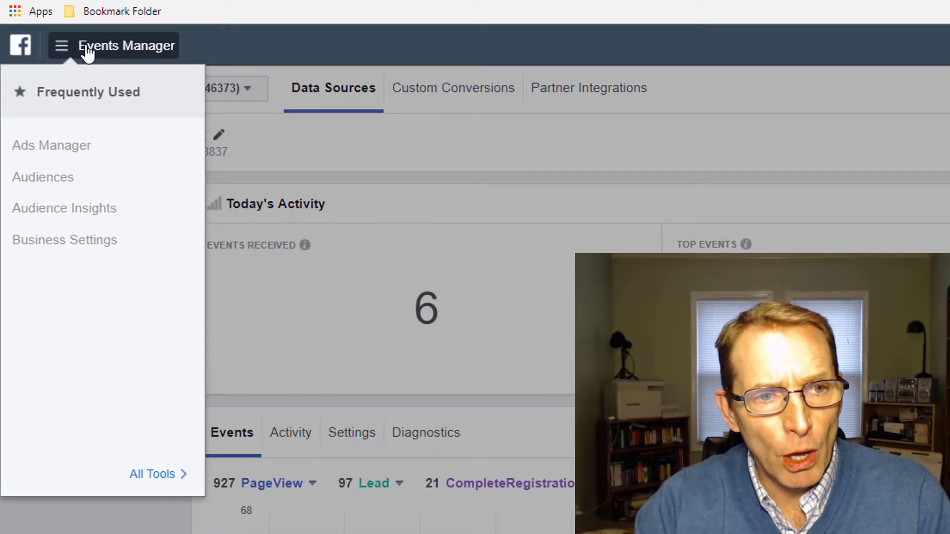
{"action": "left_click", "coordinate": [144, 474]}
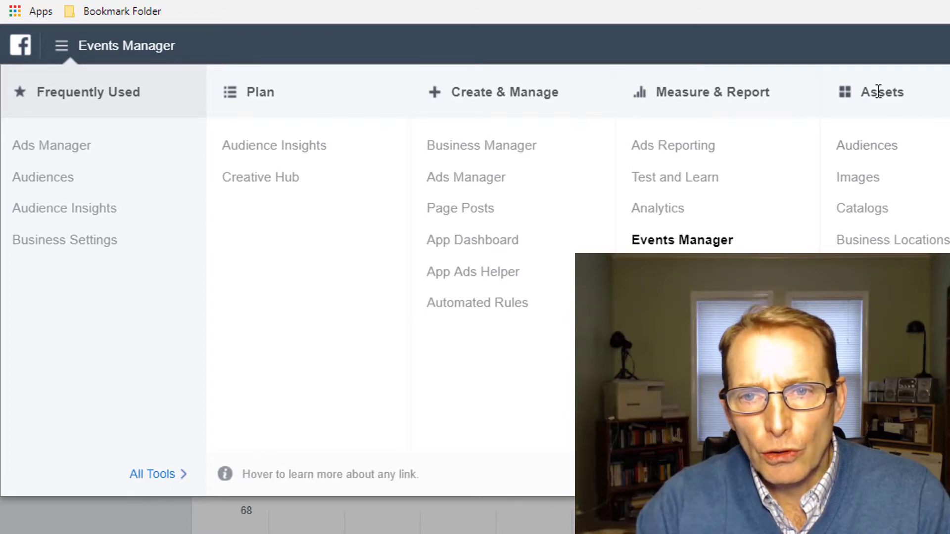
{"action": "left_click", "coordinate": [867, 151]}
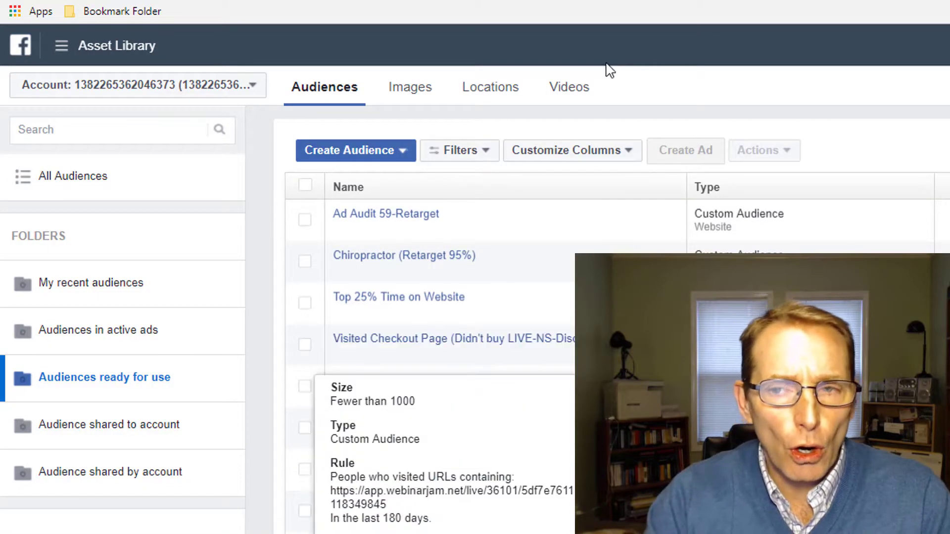
Step: Start a custom audience based on website traffic and set its time window to the past 180 days
{"action": "mouse_move", "coordinate": [473, 380]}
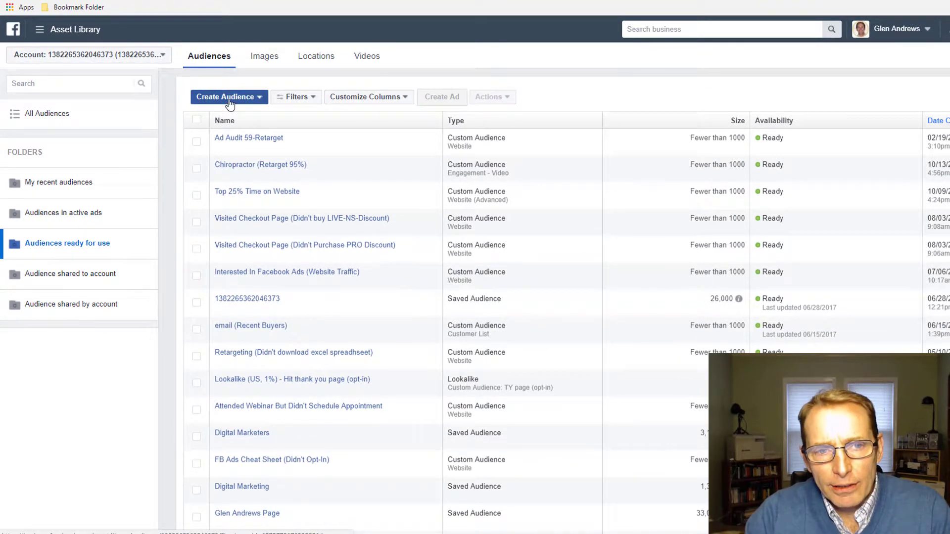
{"action": "left_click", "coordinate": [230, 99]}
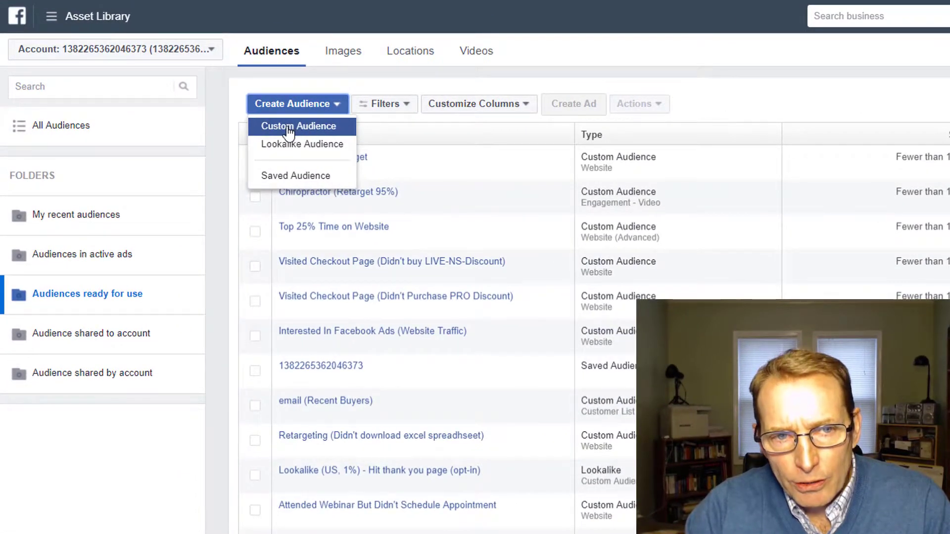
{"action": "left_click", "coordinate": [289, 127]}
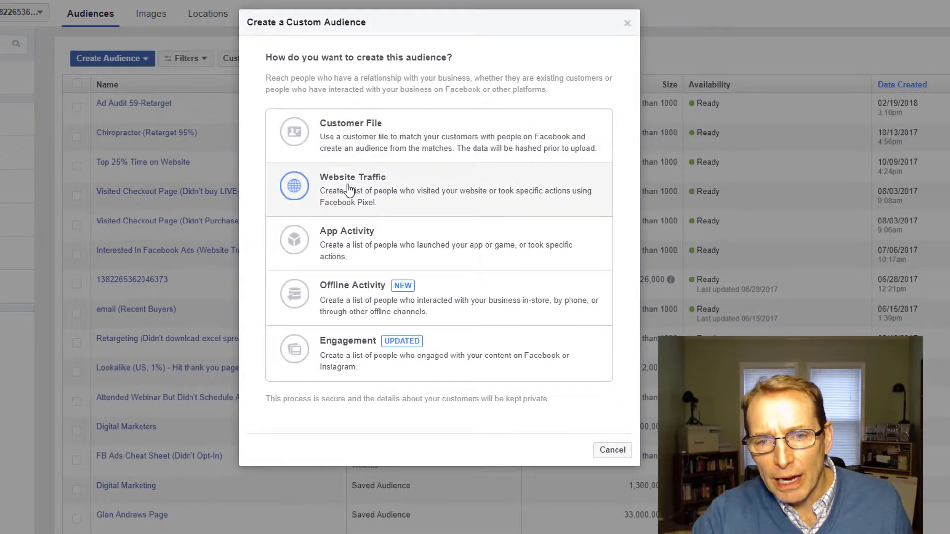
{"action": "left_click", "coordinate": [349, 189]}
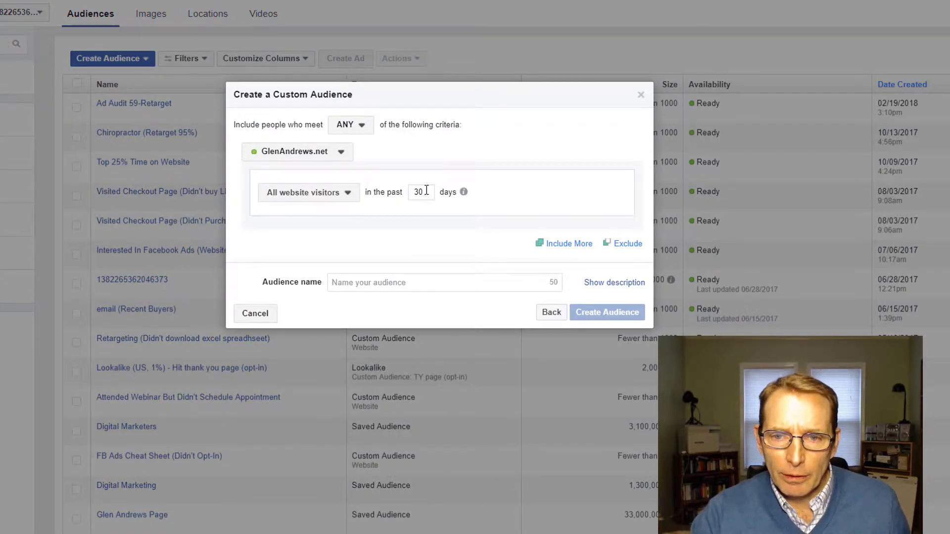
{"action": "left_click_drag", "start_coordinate": [423, 192], "coordinate": [405, 190]}
{"action": "type", "text": "180"}
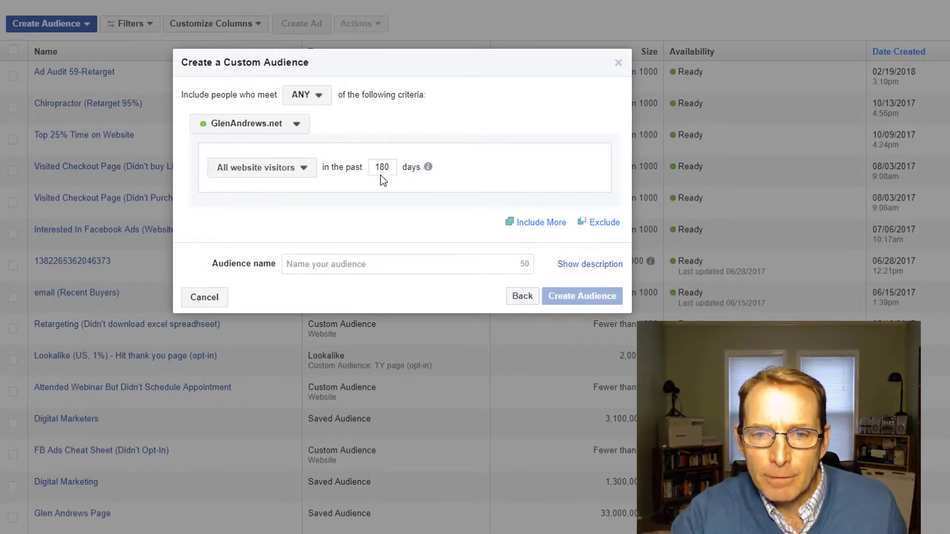
Step: Review the visitor criteria and limit the audience to people who visited specific web pages
{"action": "left_click", "coordinate": [305, 174]}
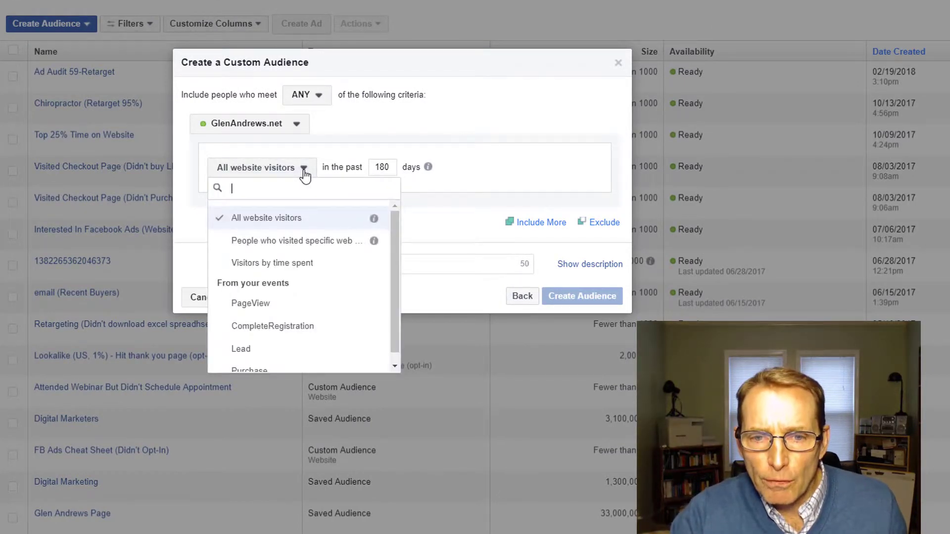
{"action": "left_click", "coordinate": [280, 219]}
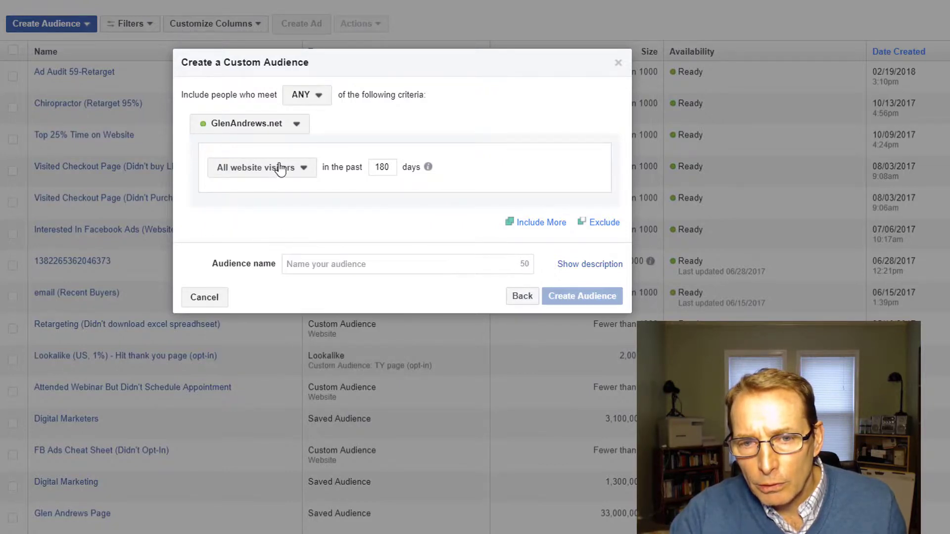
{"action": "left_click", "coordinate": [303, 168]}
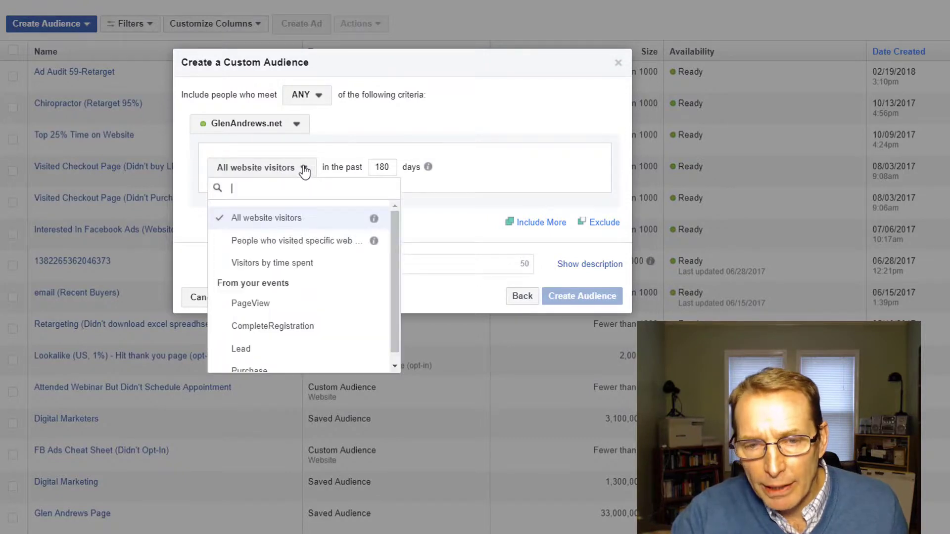
{"action": "left_click", "coordinate": [284, 243]}
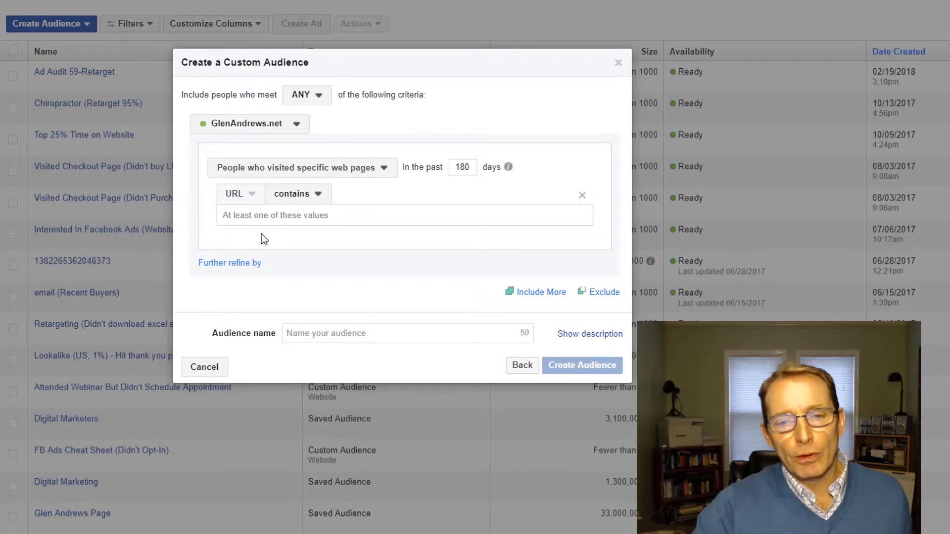
{"action": "left_click", "coordinate": [238, 214]}
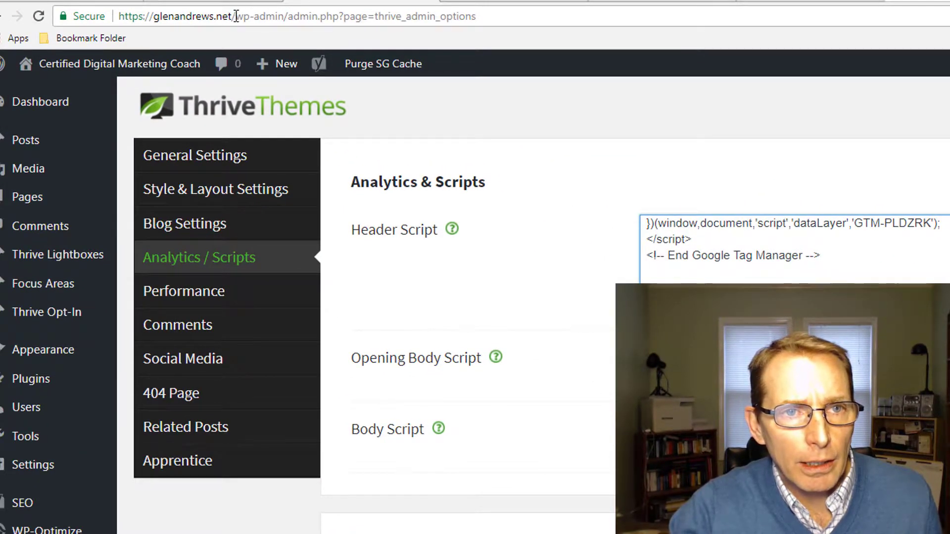
Step: Copy the site's home page address from the WordPress admin URL and paste it as the audience's URL contains value
{"action": "left_click_drag", "start_coordinate": [237, 16], "coordinate": [139, 15]}
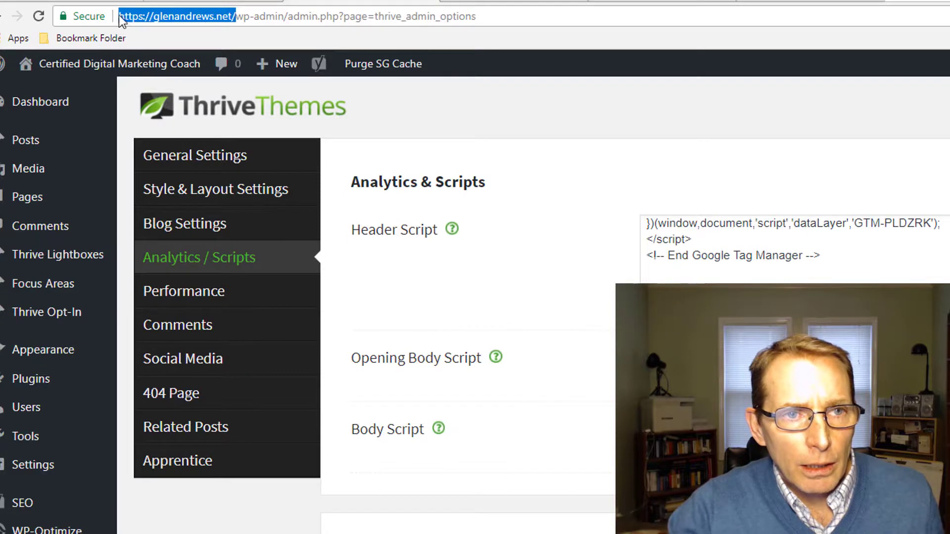
{"action": "right_click", "coordinate": [122, 16]}
{"action": "left_click", "coordinate": [160, 74]}
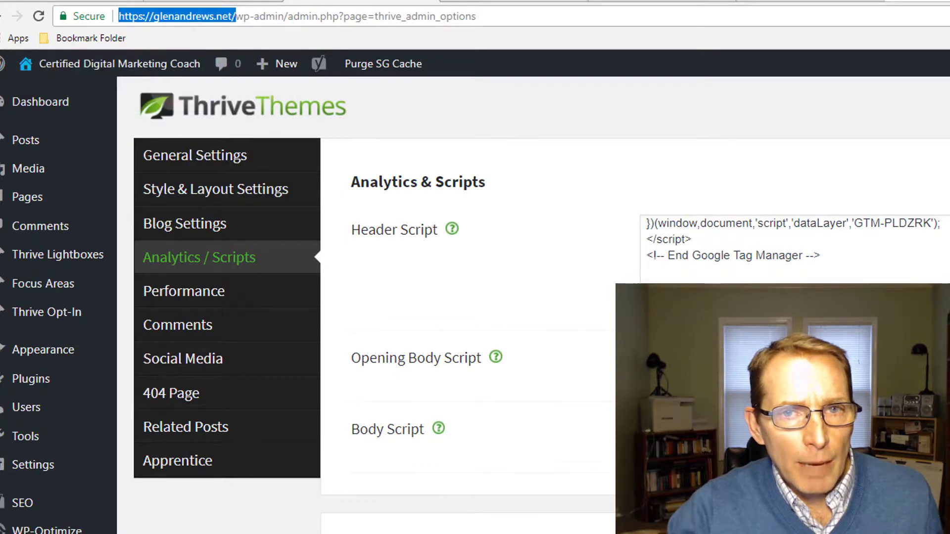
{"action": "left_click", "coordinate": [663, 3]}
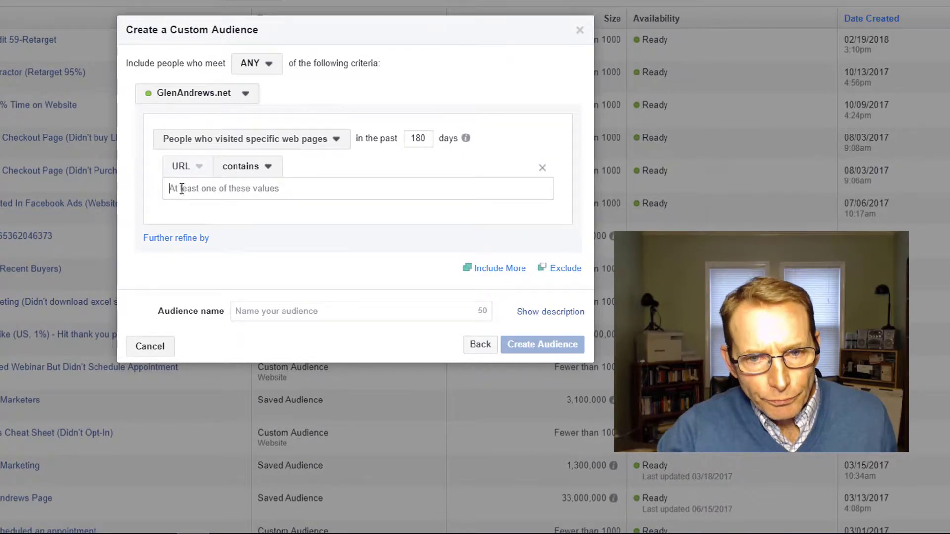
{"action": "right_click", "coordinate": [181, 189]}
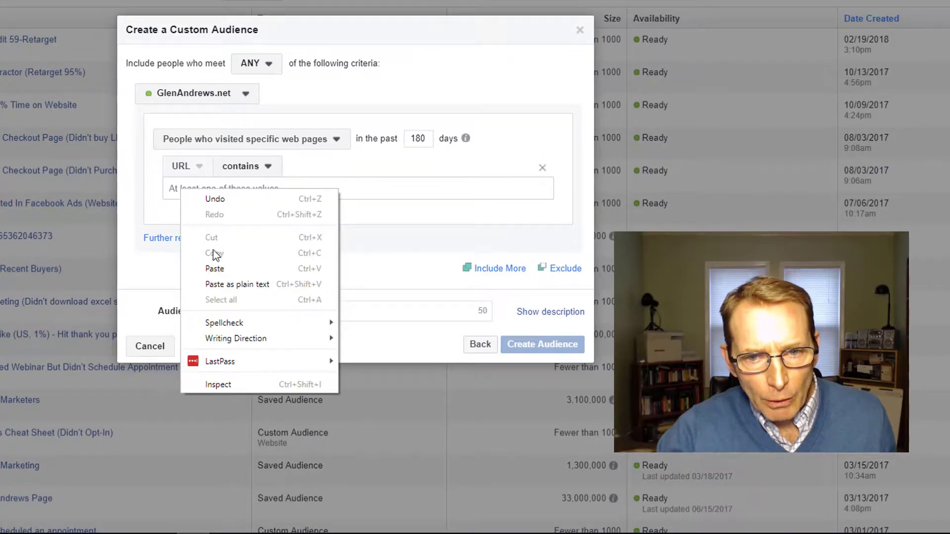
{"action": "left_click", "coordinate": [217, 269]}
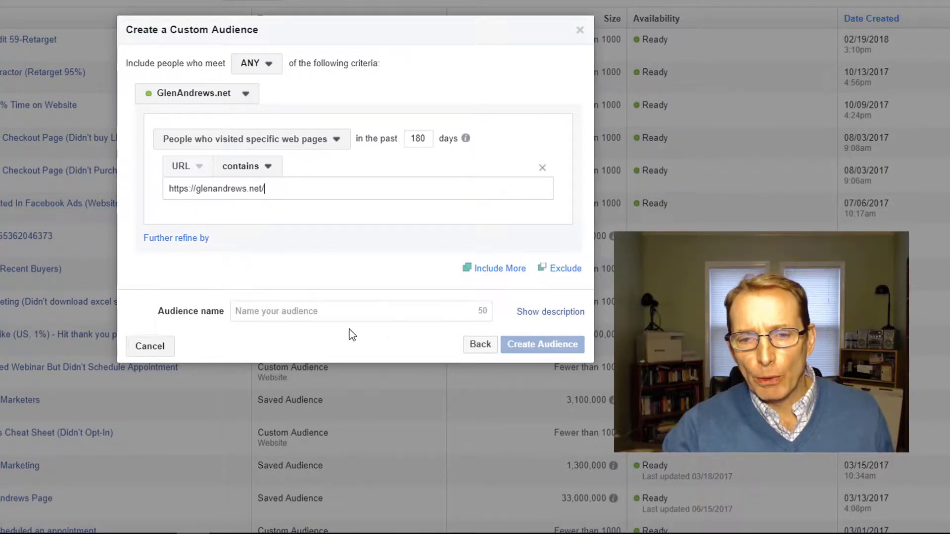
Step: Name the audience Home Page Visitors and close the custom audience form without creating it
{"action": "left_click", "coordinate": [244, 311]}
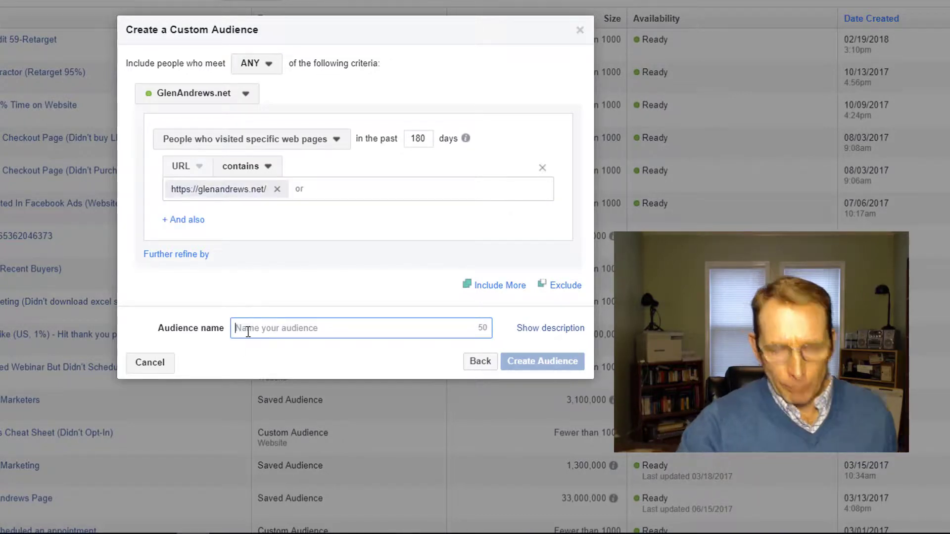
{"action": "type", "text": "Home"}
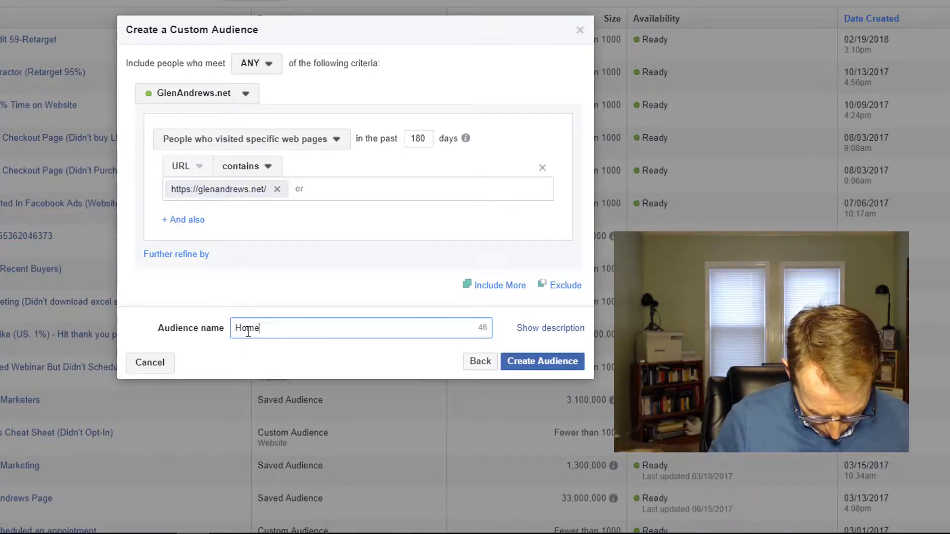
{"action": "type", "text": " Page V"}
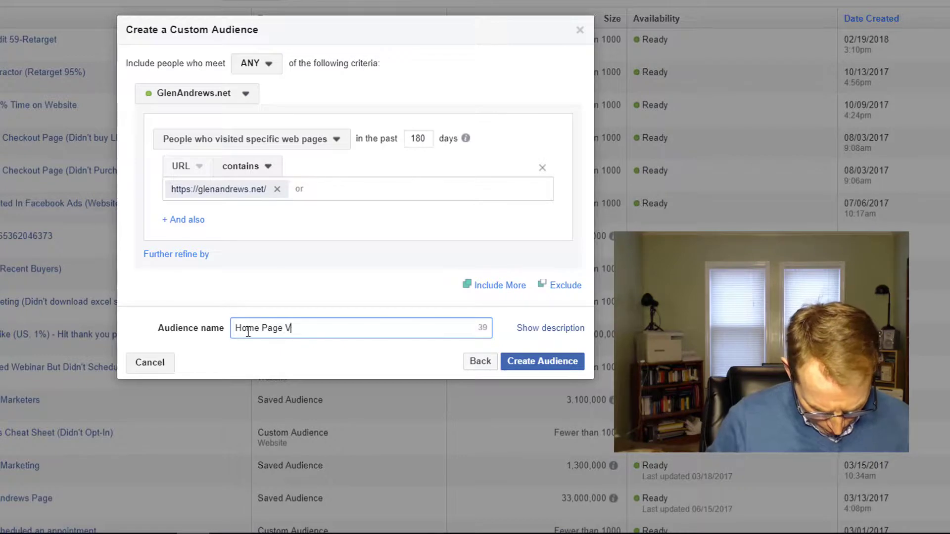
{"action": "type", "text": "isitors"}
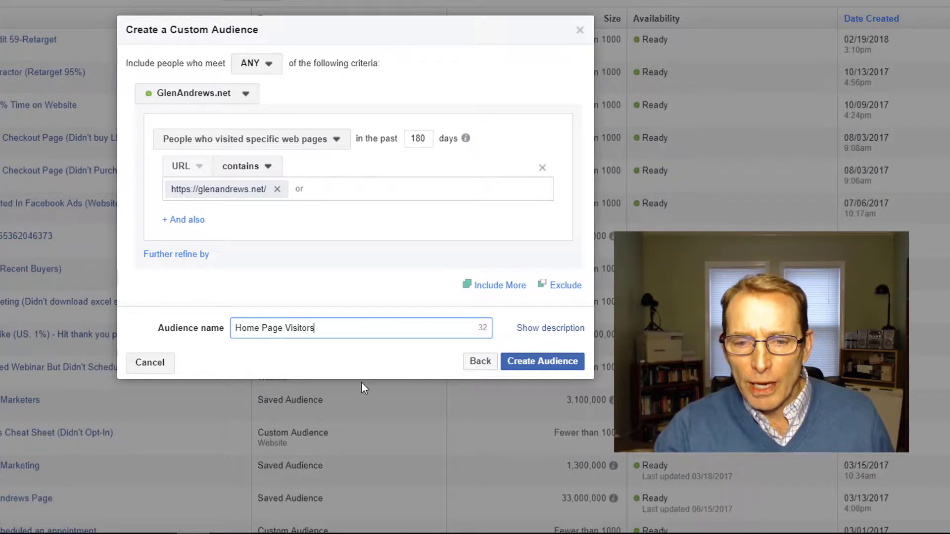
{"action": "left_click", "coordinate": [579, 30]}
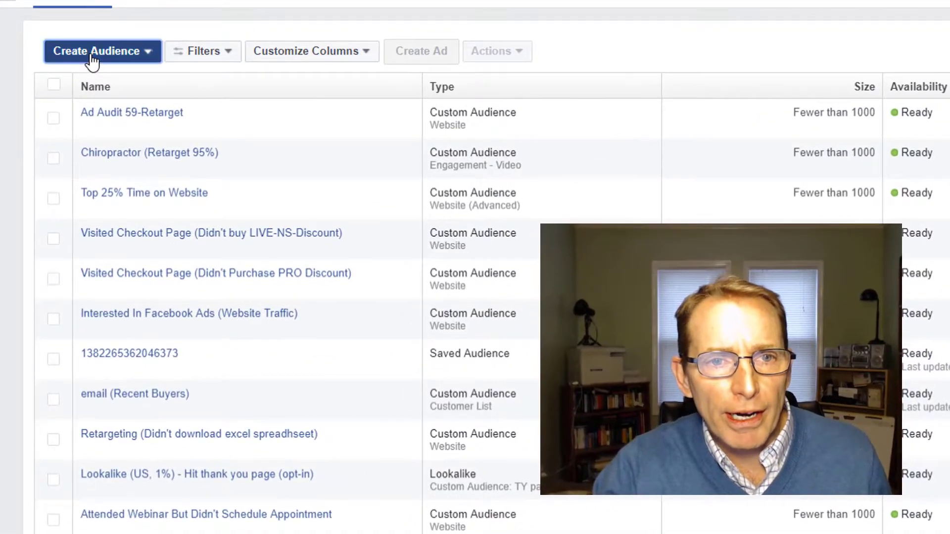
Step: Start a new website traffic audience of people who visited specific web pages in the past 180 days
{"action": "left_click", "coordinate": [74, 42]}
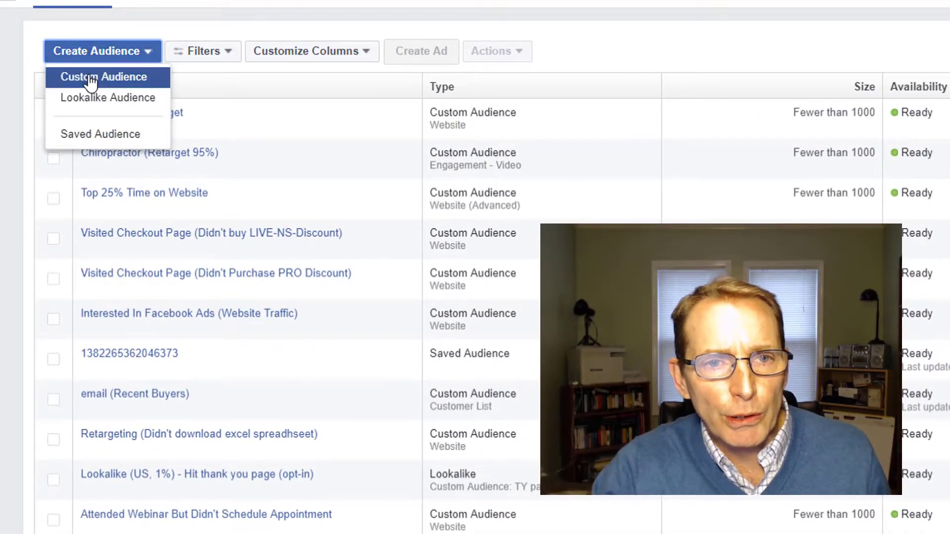
{"action": "left_click", "coordinate": [91, 79]}
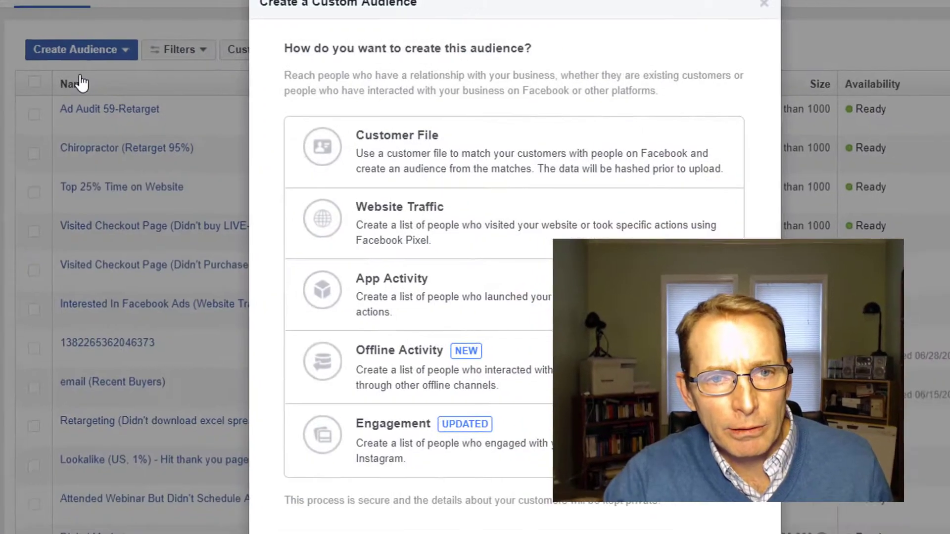
{"action": "left_click", "coordinate": [395, 222]}
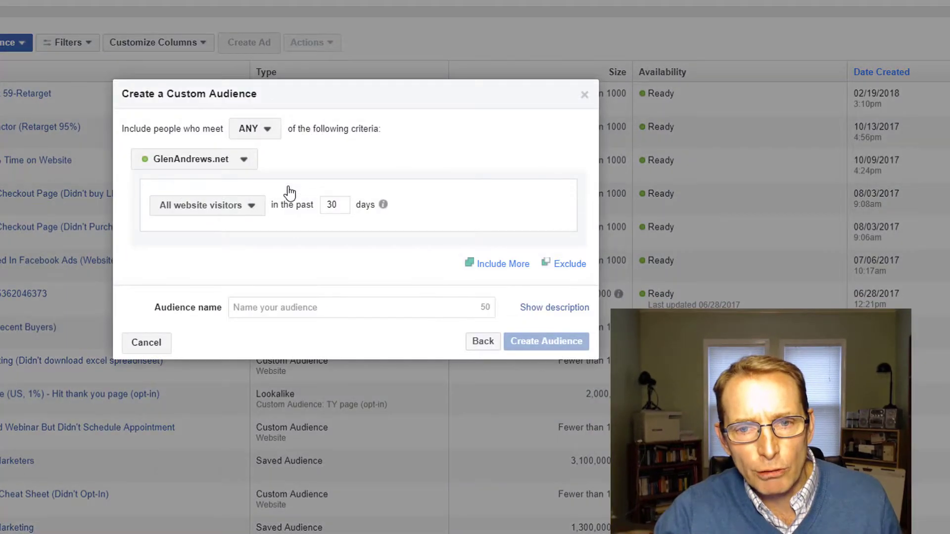
{"action": "left_click", "coordinate": [251, 205]}
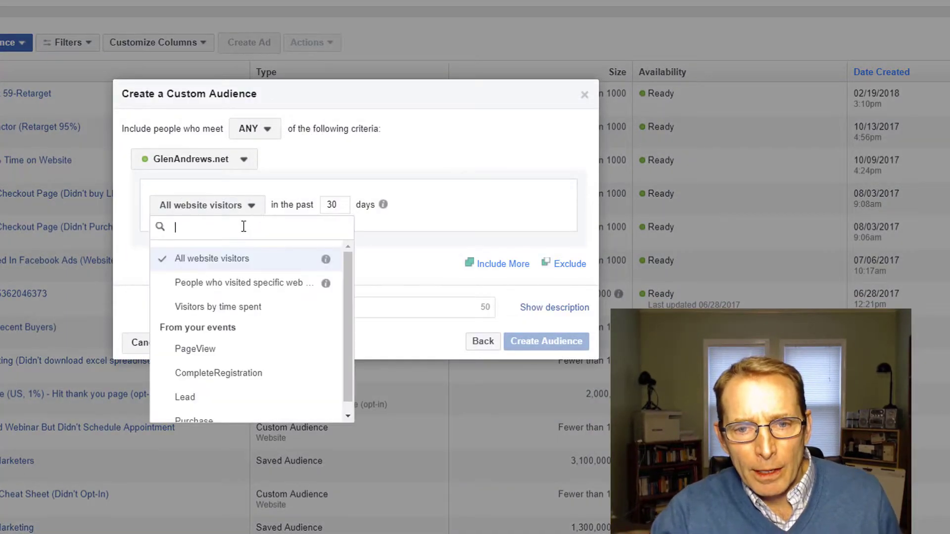
{"action": "left_click", "coordinate": [201, 287]}
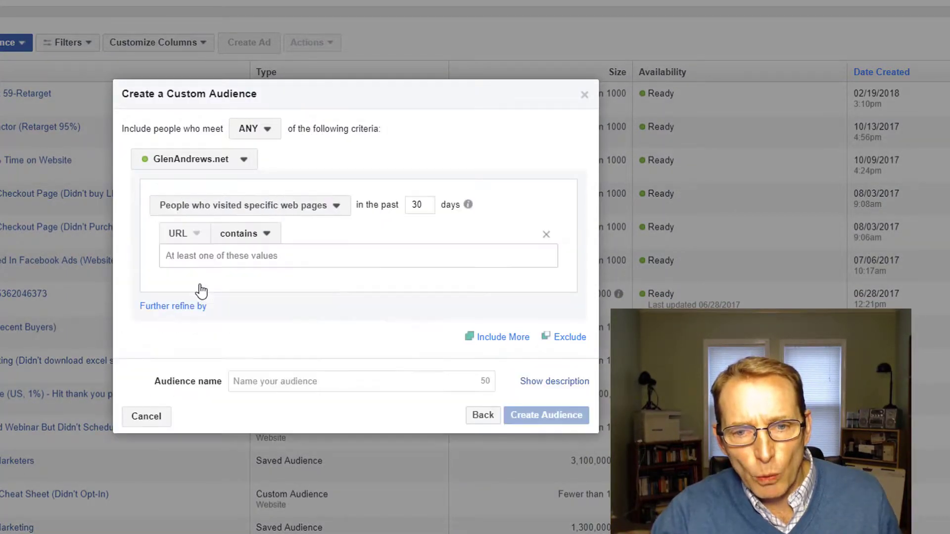
{"action": "double_click", "coordinate": [423, 204]}
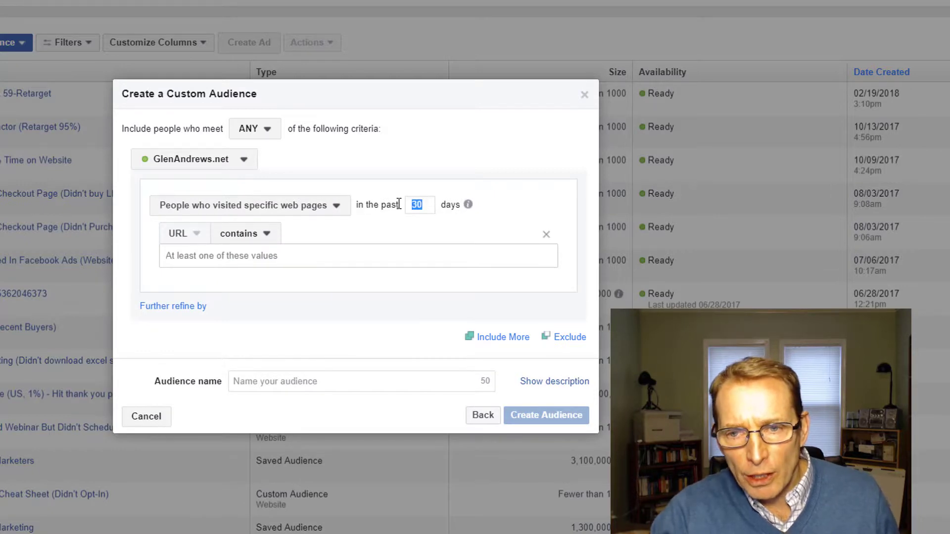
{"action": "type", "text": "180"}
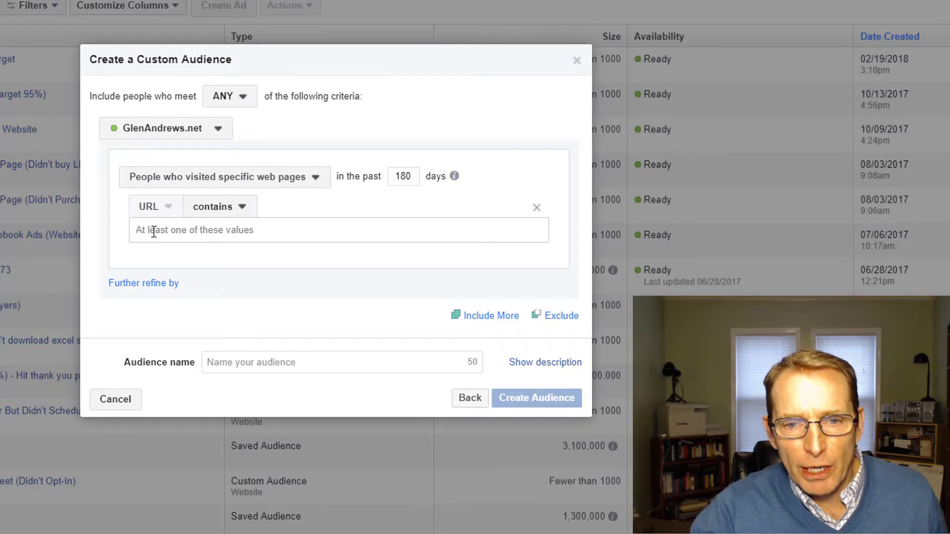
Step: Add facebook as a keyword in the audience's URL contains rule
{"action": "type", "text": "f"}
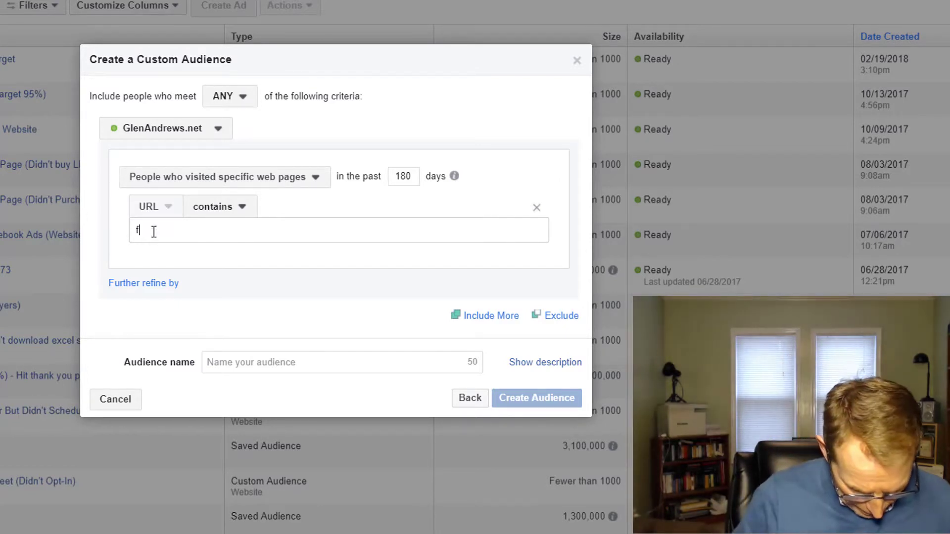
{"action": "type", "text": "acebook"}
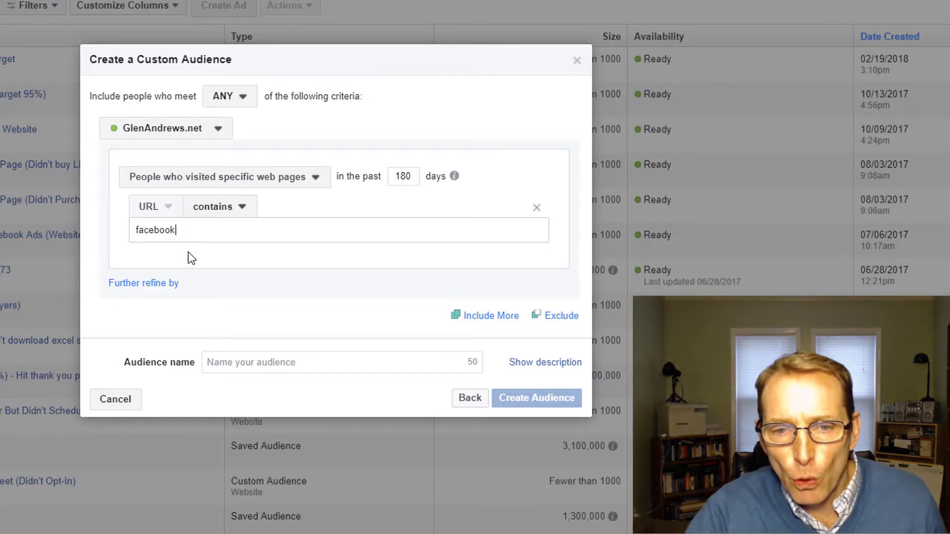
{"action": "key", "text": "Return"}
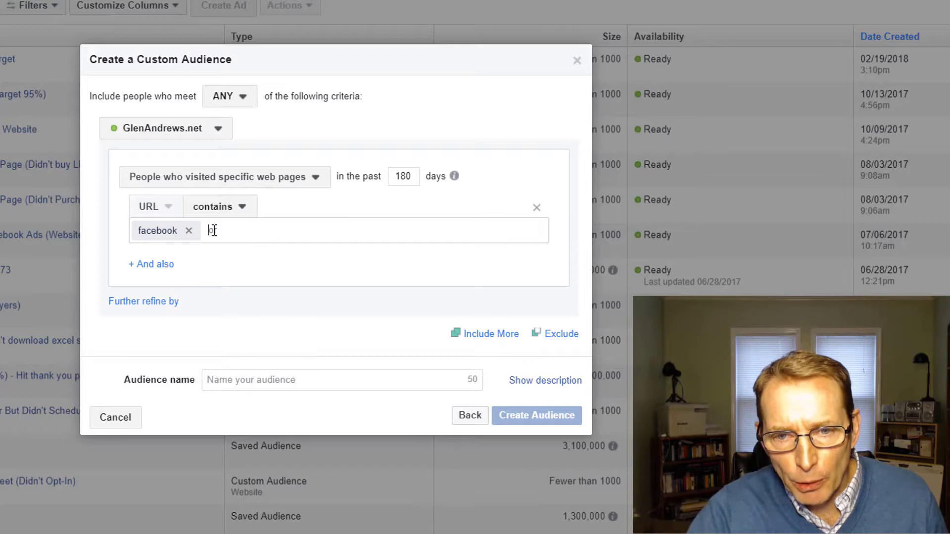
Step: Try ads as a second keyword in the audience's URL contains rule and remove it again
{"action": "type", "text": "ads"}
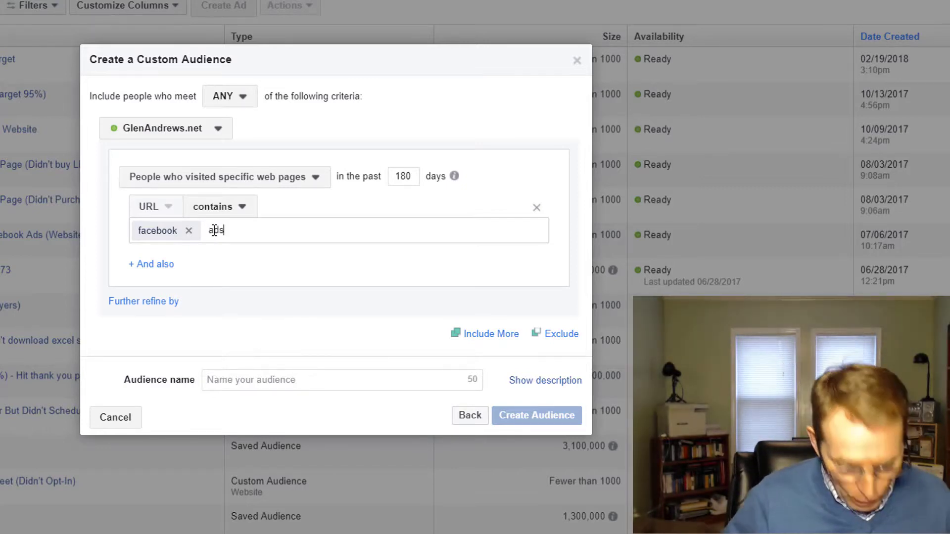
{"action": "key", "text": "Return"}
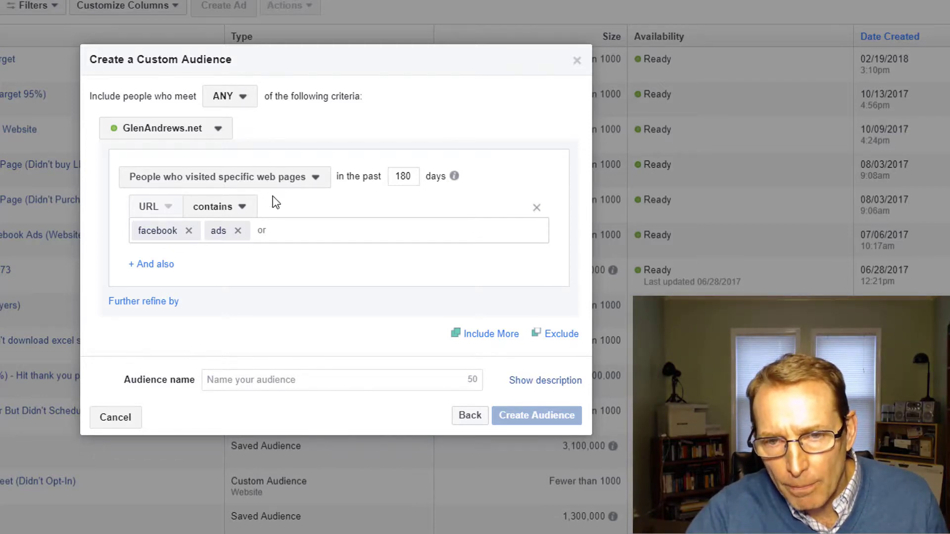
{"action": "left_click", "coordinate": [238, 232]}
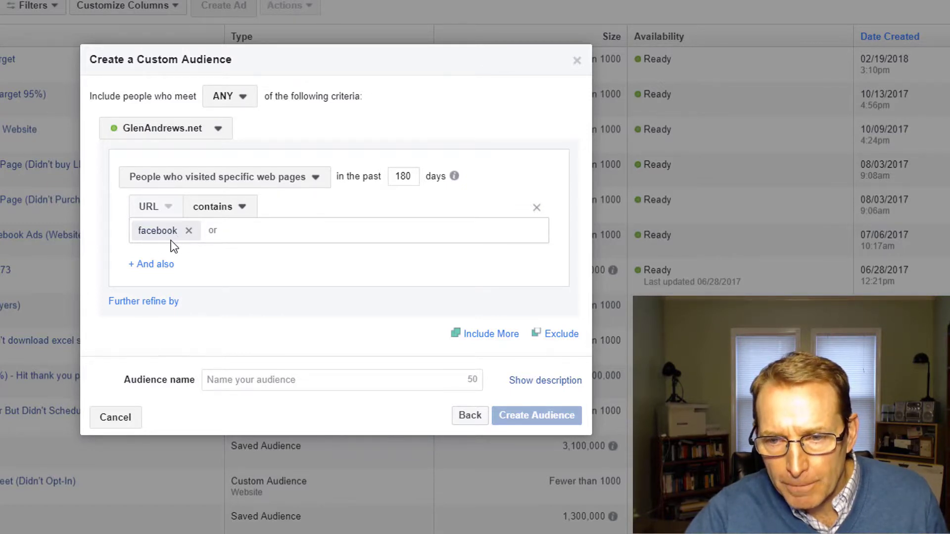
Step: Name the audience Website Traffic Facebook, create it, and close the creation dialog
{"action": "left_click", "coordinate": [208, 373]}
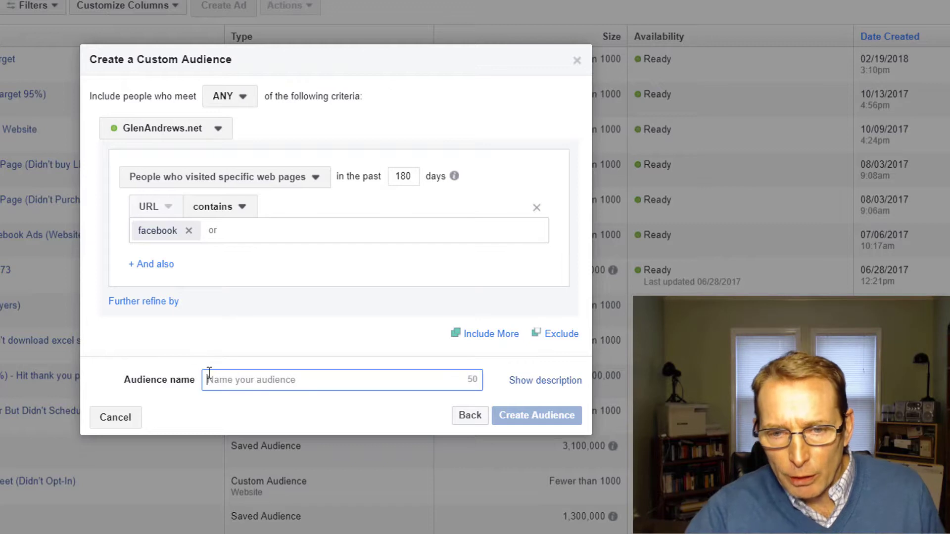
{"action": "type", "text": "V"}
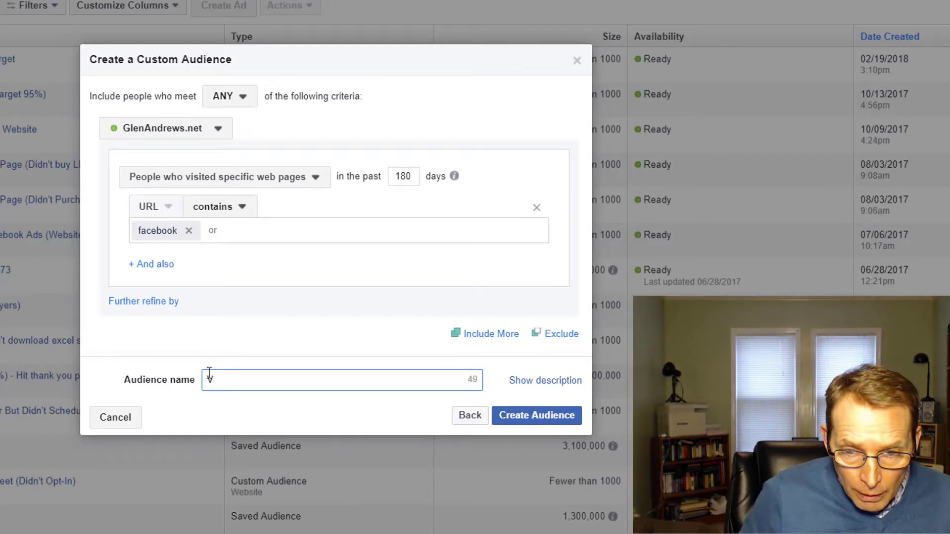
{"action": "key", "text": "BackSpace"}
{"action": "type", "text": "We"}
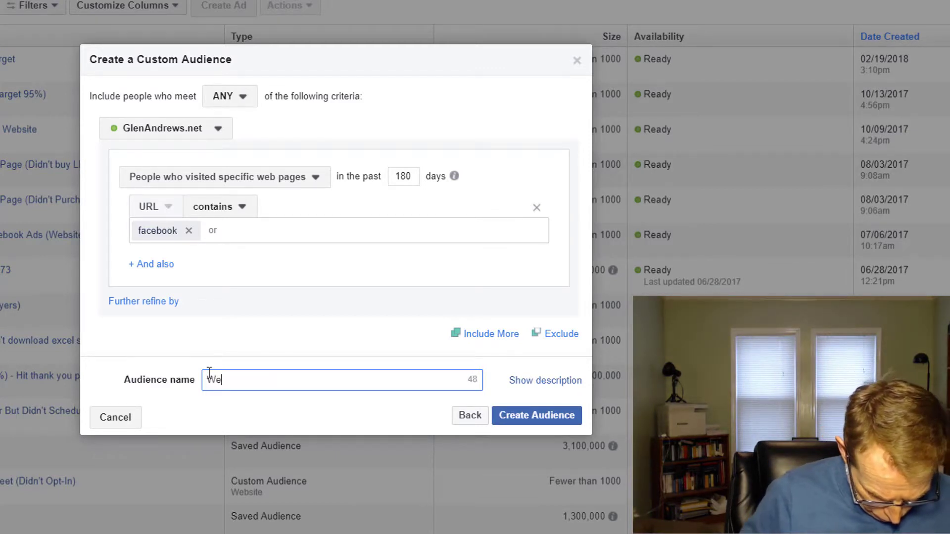
{"action": "type", "text": "bste "}
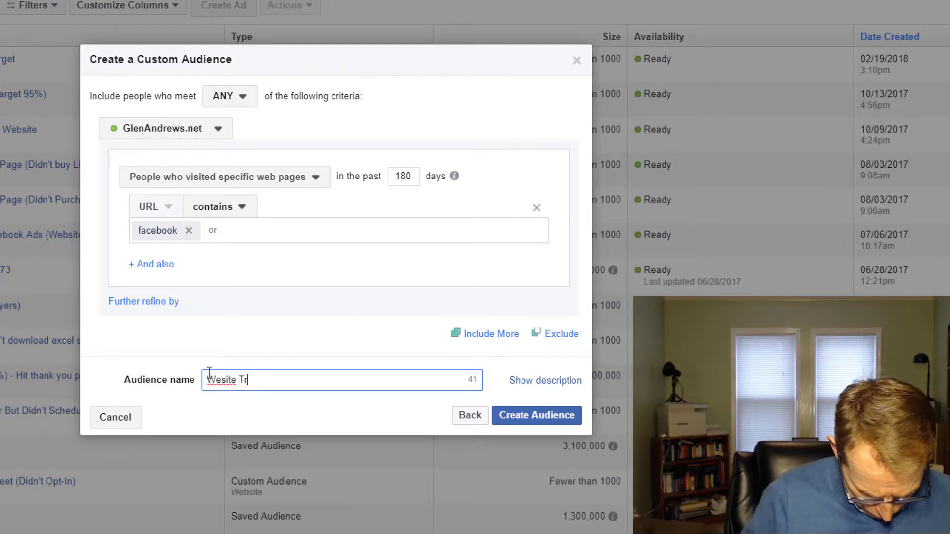
{"action": "type", "text": "Traffic"}
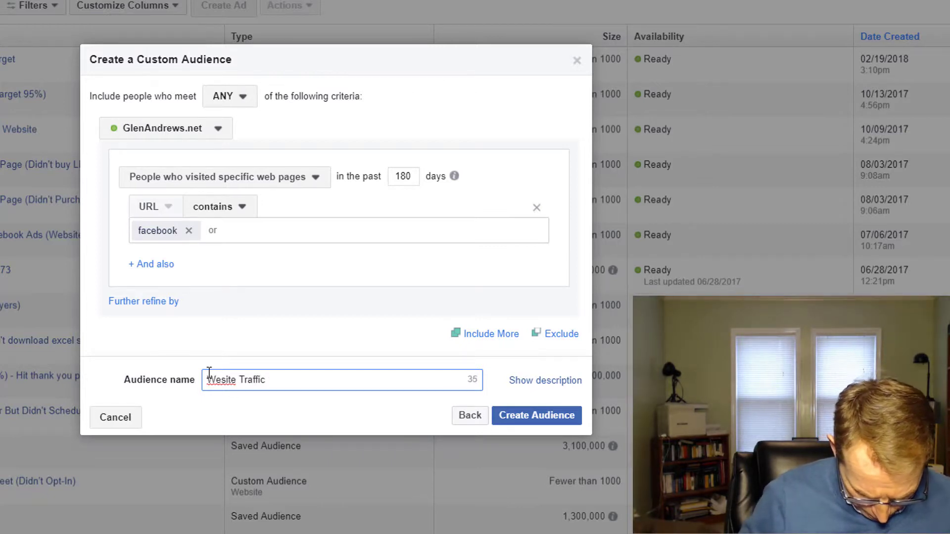
{"action": "type", "text": " Facebook"}
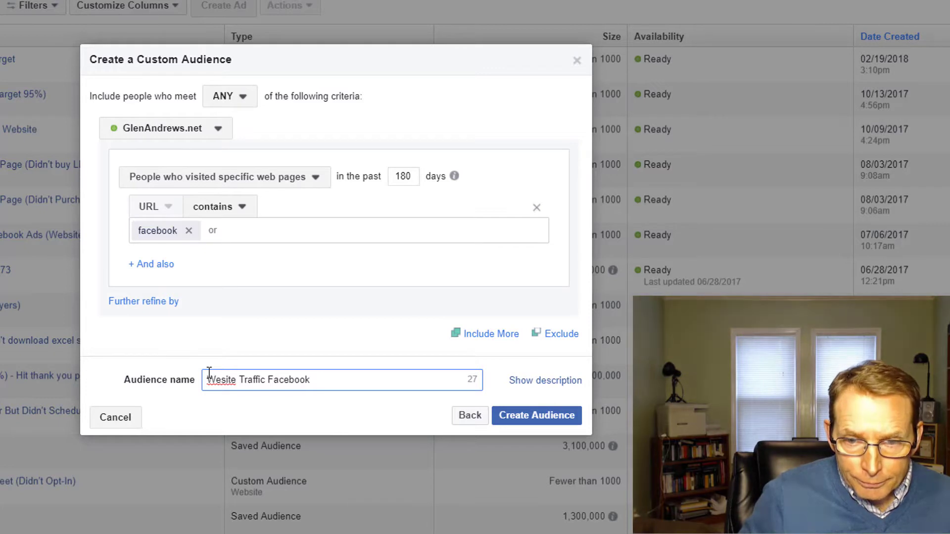
{"action": "right_click", "coordinate": [227, 381]}
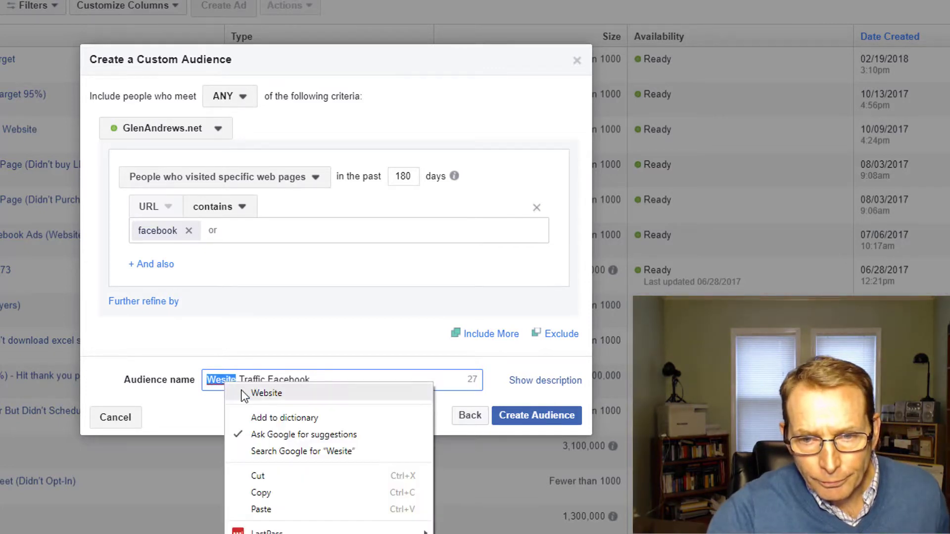
{"action": "left_click", "coordinate": [242, 392]}
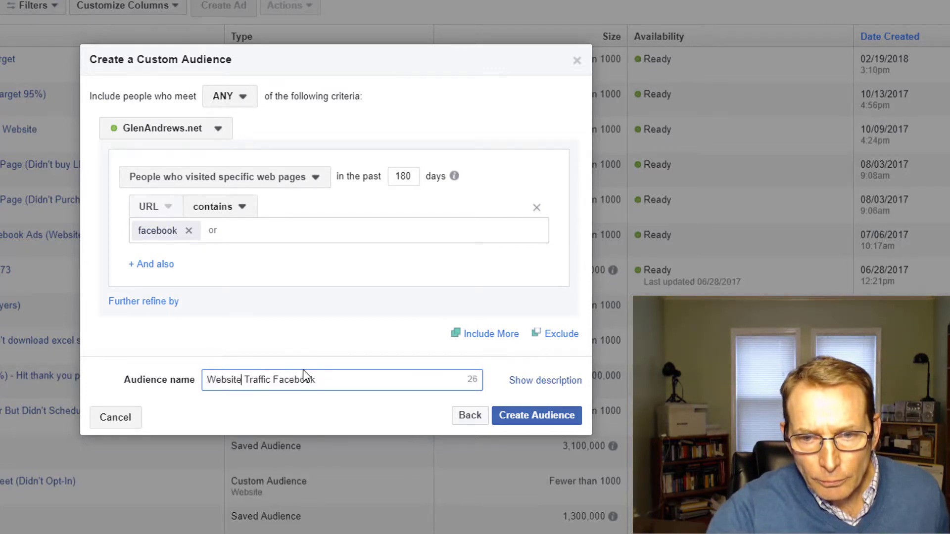
{"action": "left_click", "coordinate": [528, 418]}
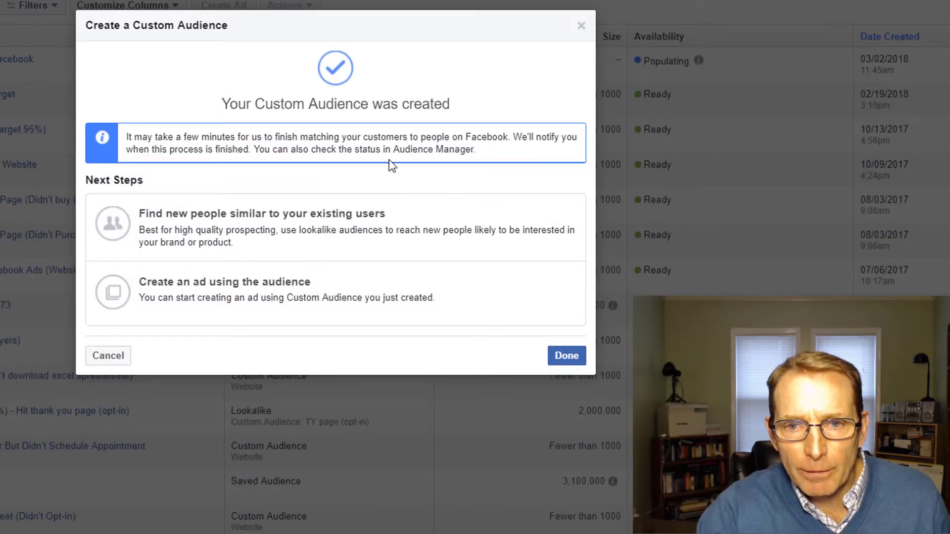
{"action": "left_click", "coordinate": [568, 358]}
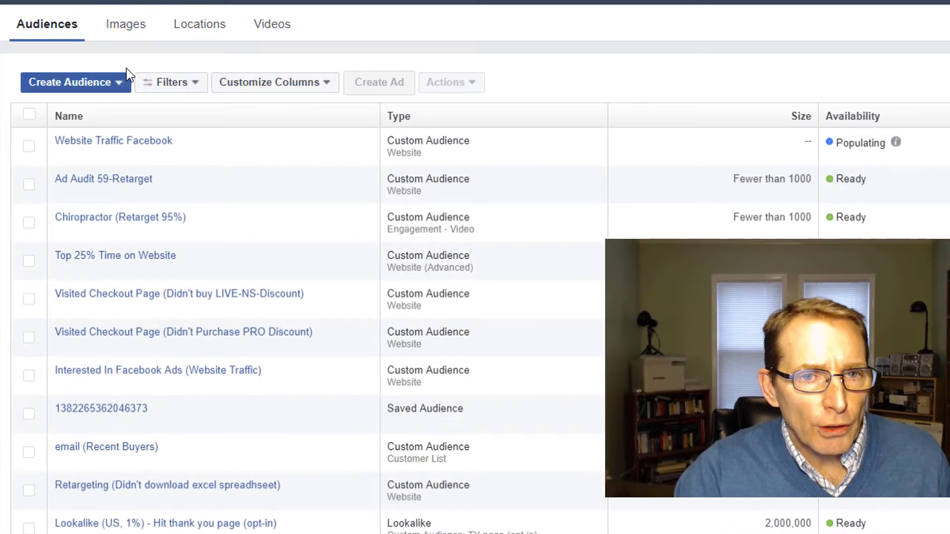
Step: Start another website traffic custom audience of people who visited specific web pages in the past 180 days
{"action": "left_click", "coordinate": [91, 85]}
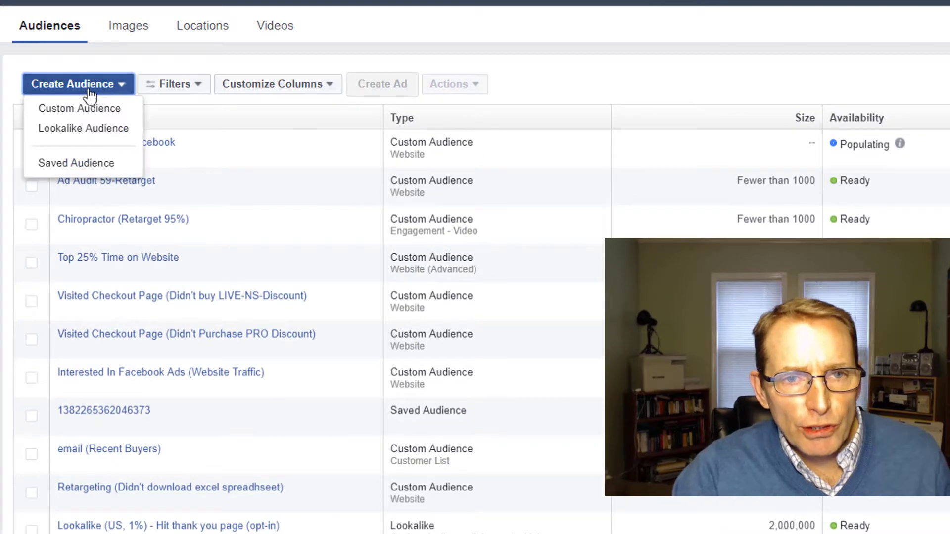
{"action": "left_click", "coordinate": [73, 108]}
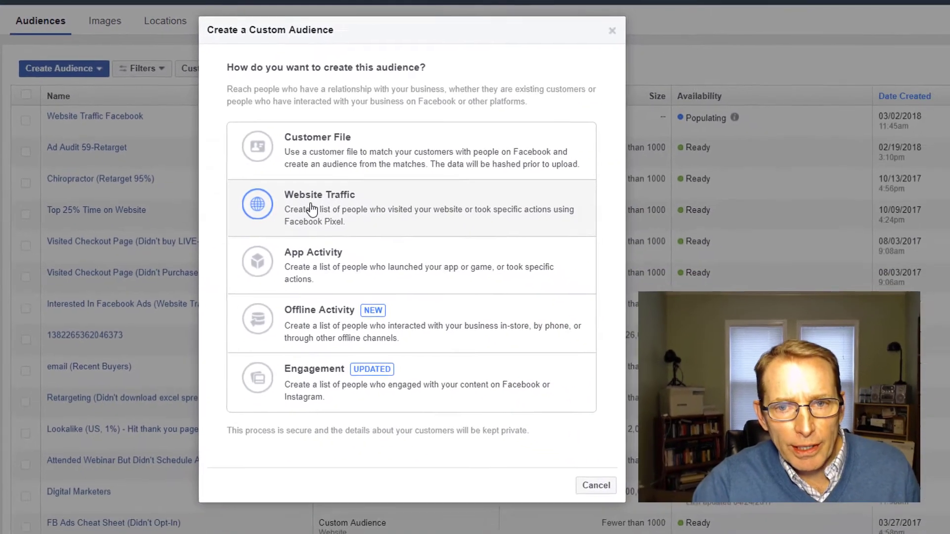
{"action": "left_click", "coordinate": [313, 204]}
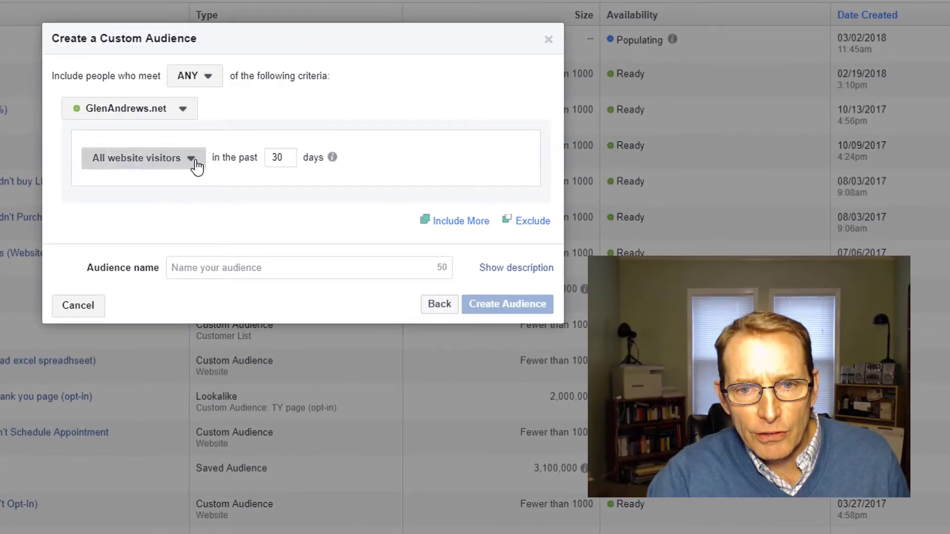
{"action": "left_click", "coordinate": [294, 212]}
{"action": "left_click", "coordinate": [152, 243]}
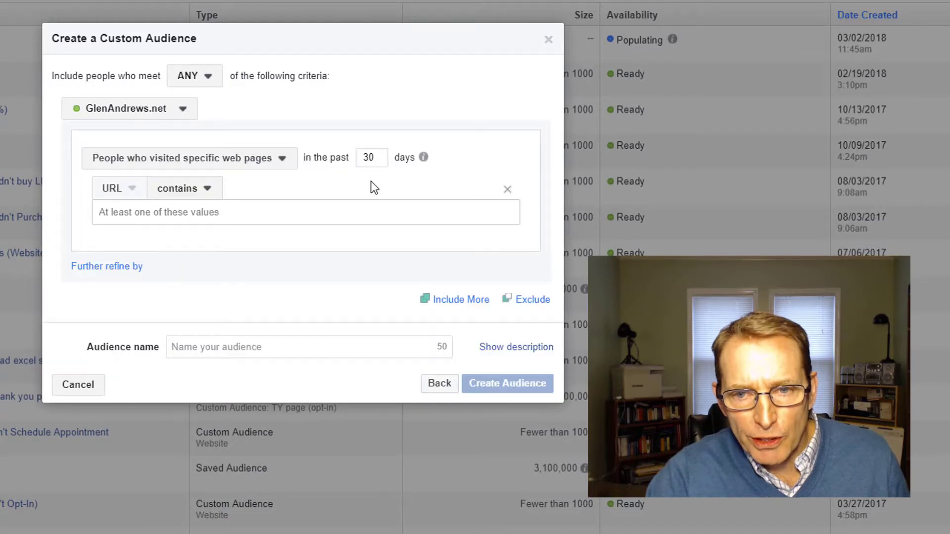
{"action": "double_click", "coordinate": [375, 158]}
{"action": "type", "text": "180"}
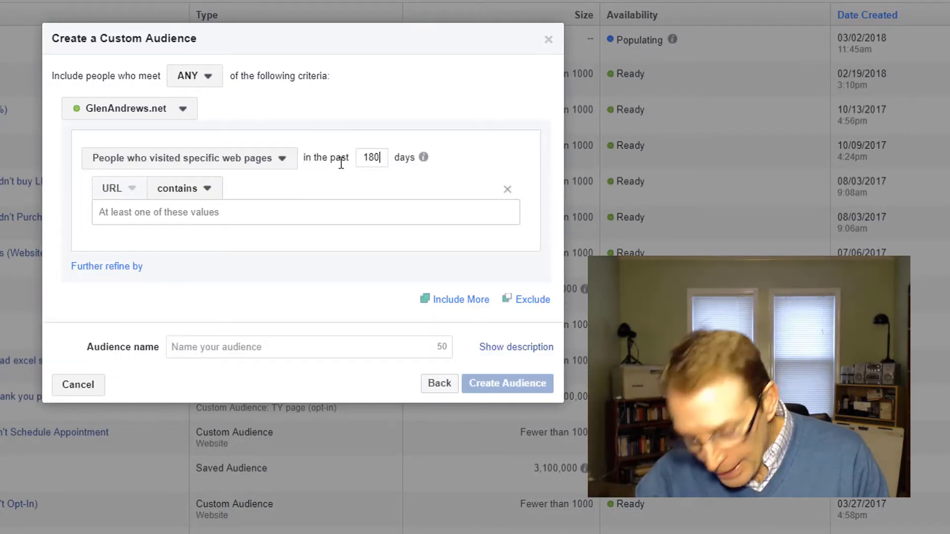
Step: Add blog, blogging and content as keywords in the audience's URL contains rule
{"action": "left_click", "coordinate": [114, 212]}
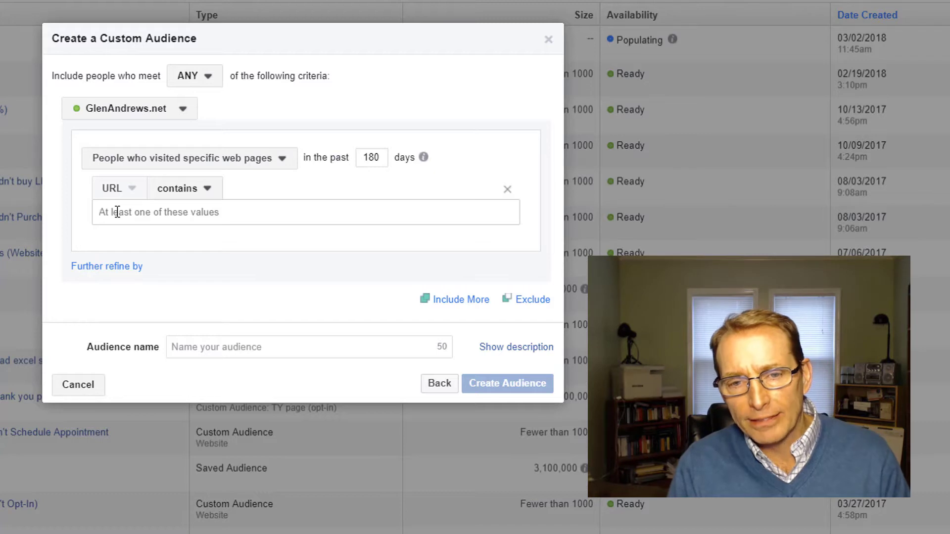
{"action": "type", "text": "blog"}
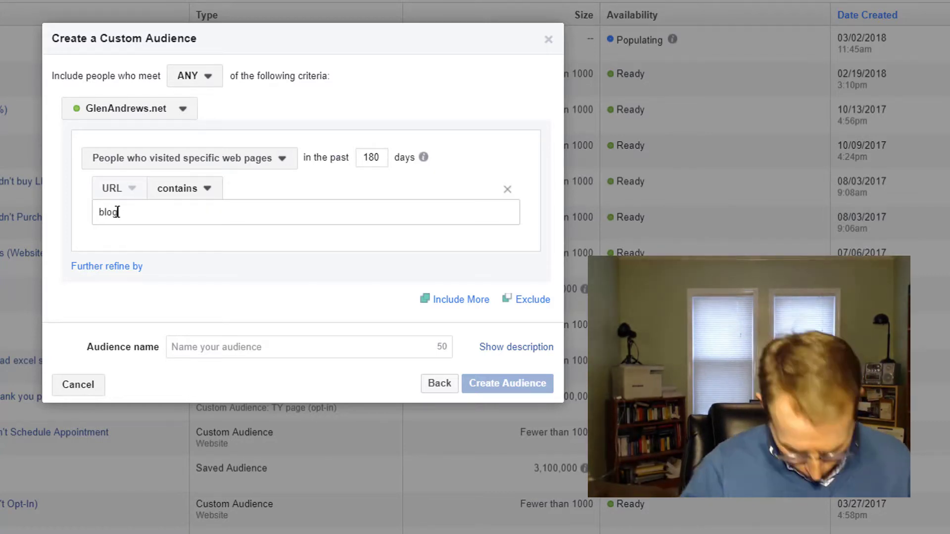
{"action": "key", "text": "Return"}
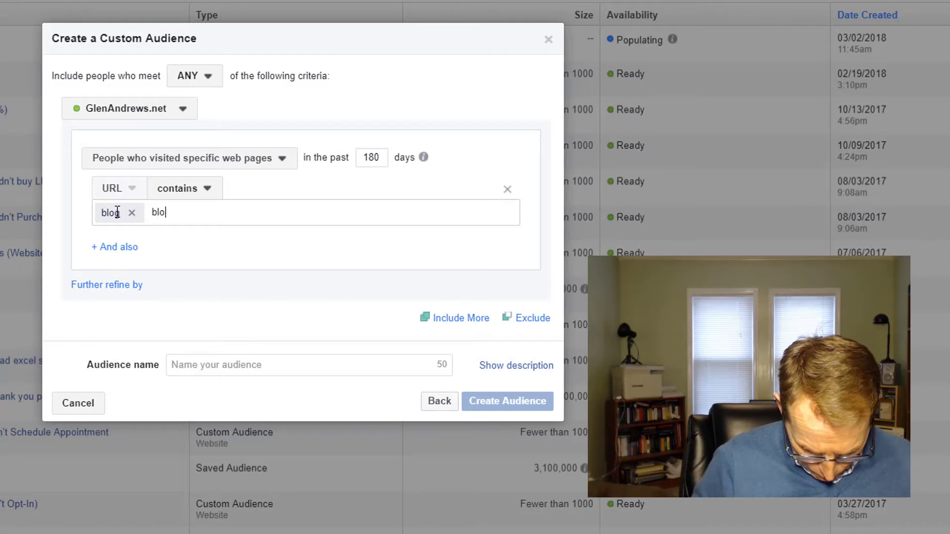
{"action": "type", "text": "bloggi"}
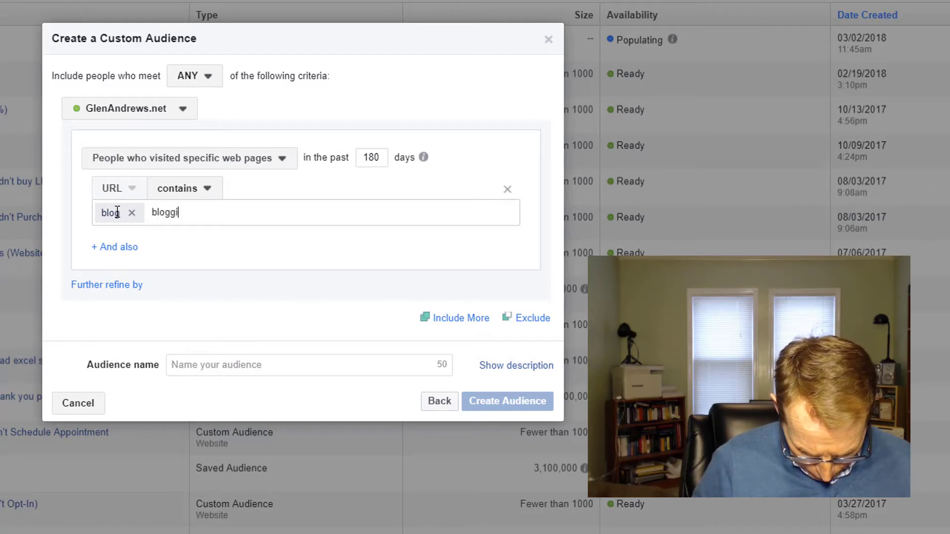
{"action": "type", "text": "ng"}
{"action": "key", "text": "Return"}
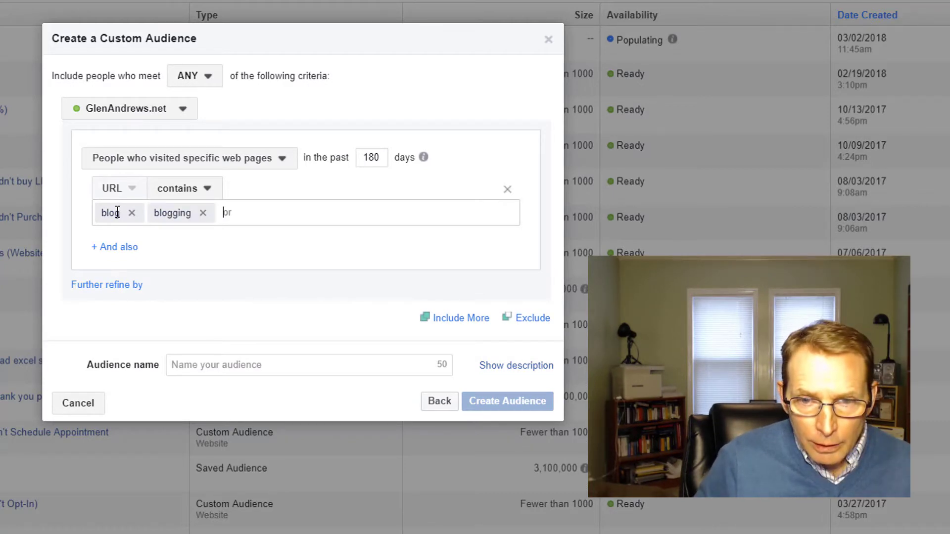
{"action": "type", "text": "content"}
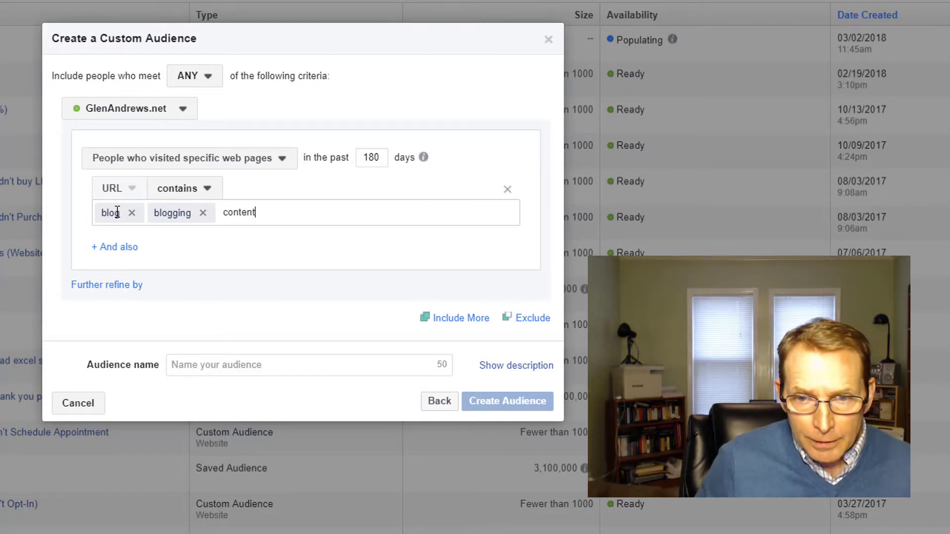
{"action": "key", "text": "Return"}
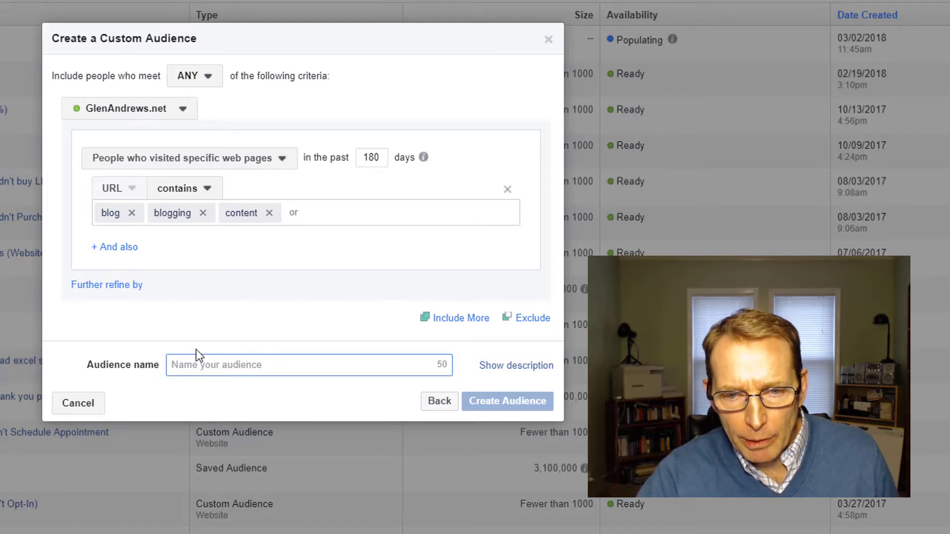
Step: Name the audience Website Visitors - Content Marketing and close the custom audience form without creating it
{"action": "type", "text": "We"}
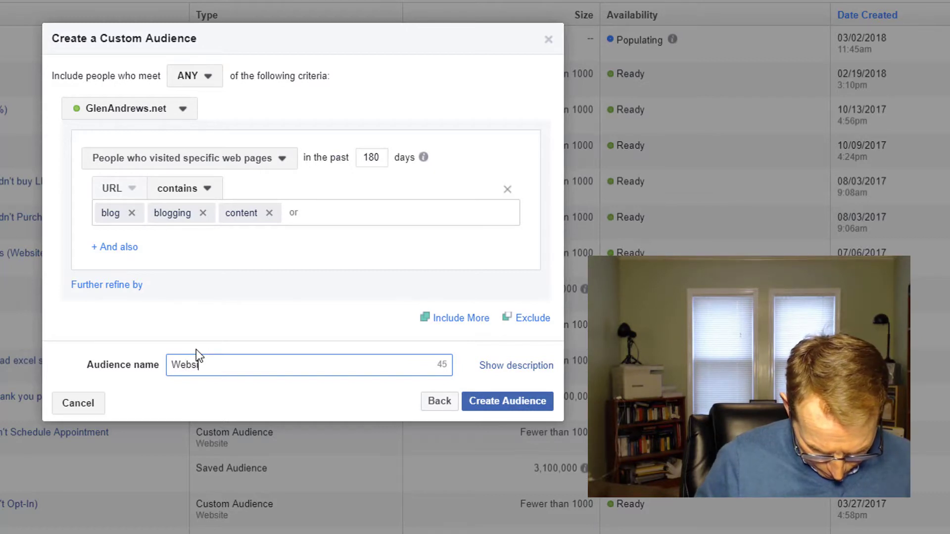
{"action": "type", "text": "bsite Visit"}
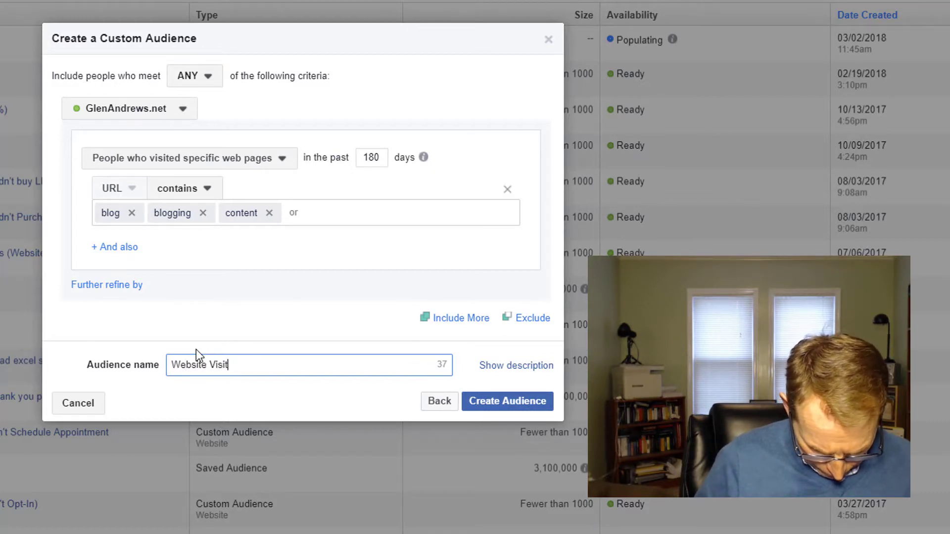
{"action": "type", "text": "ors B"}
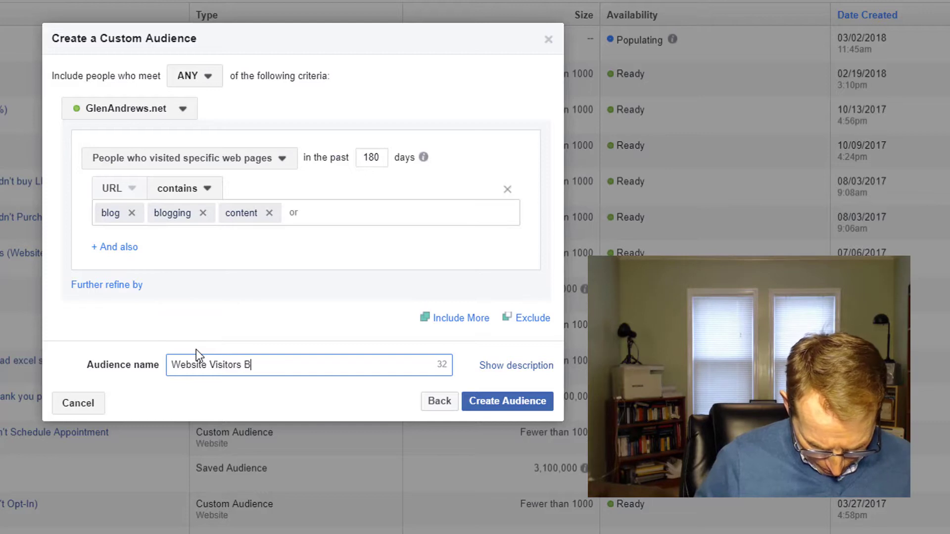
{"action": "key", "text": "BackSpace"}
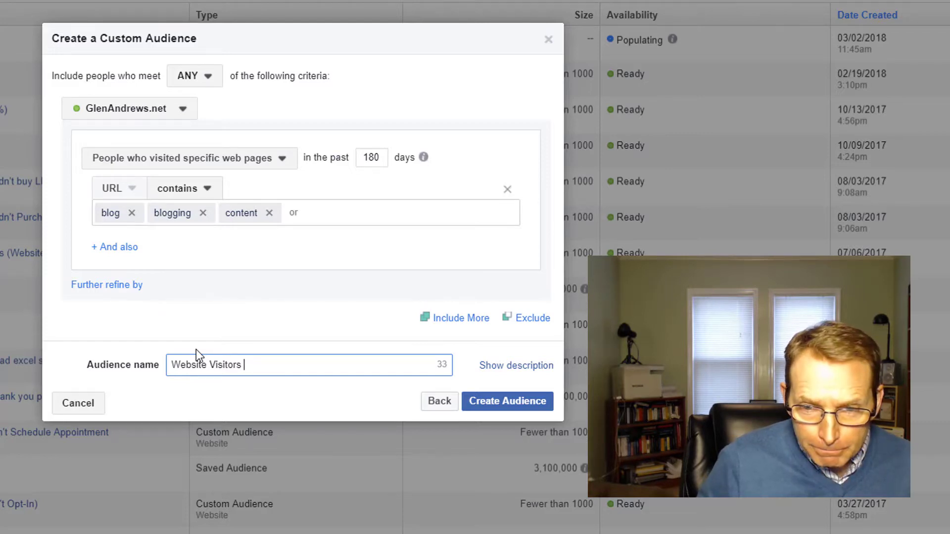
{"action": "type", "text": "Co"}
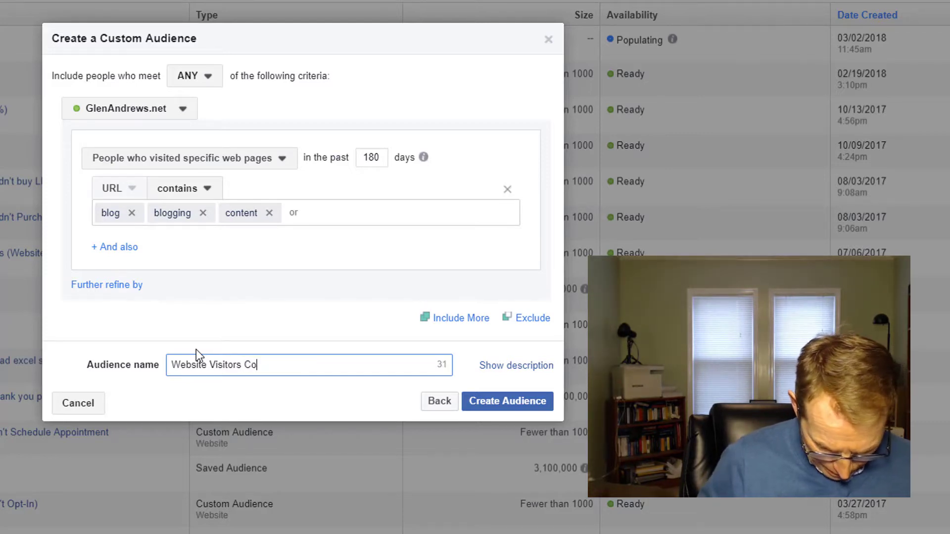
{"action": "type", "text": "ntent M"}
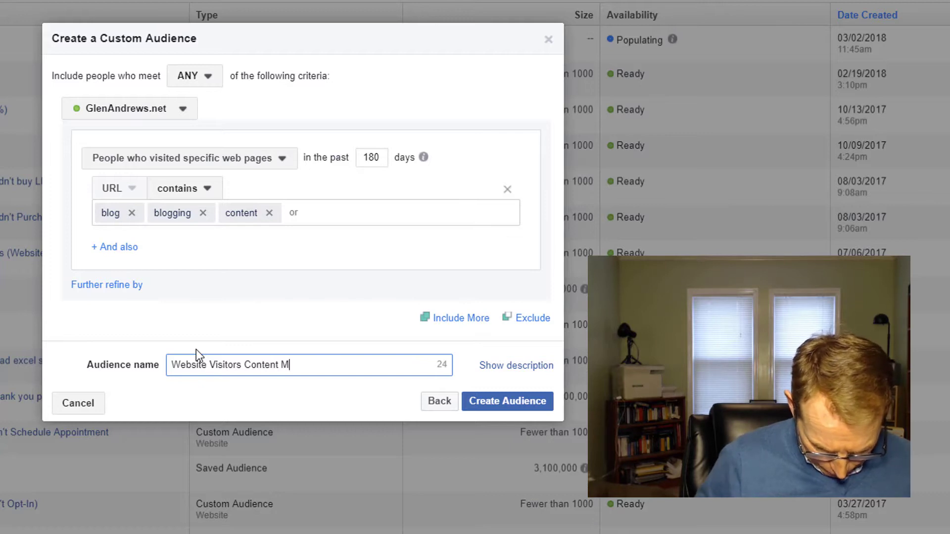
{"action": "type", "text": "arketing"}
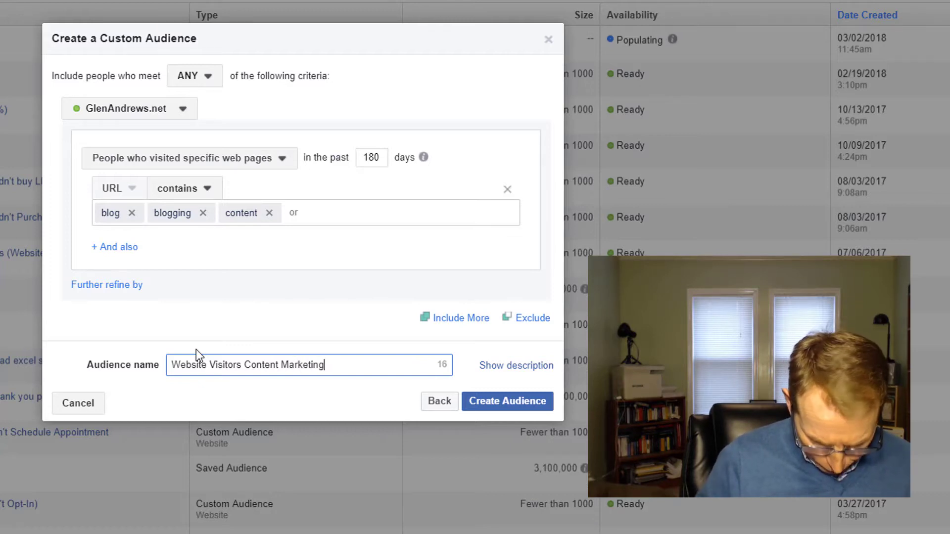
{"action": "left_click", "coordinate": [246, 366]}
{"action": "type", "text": "-"}
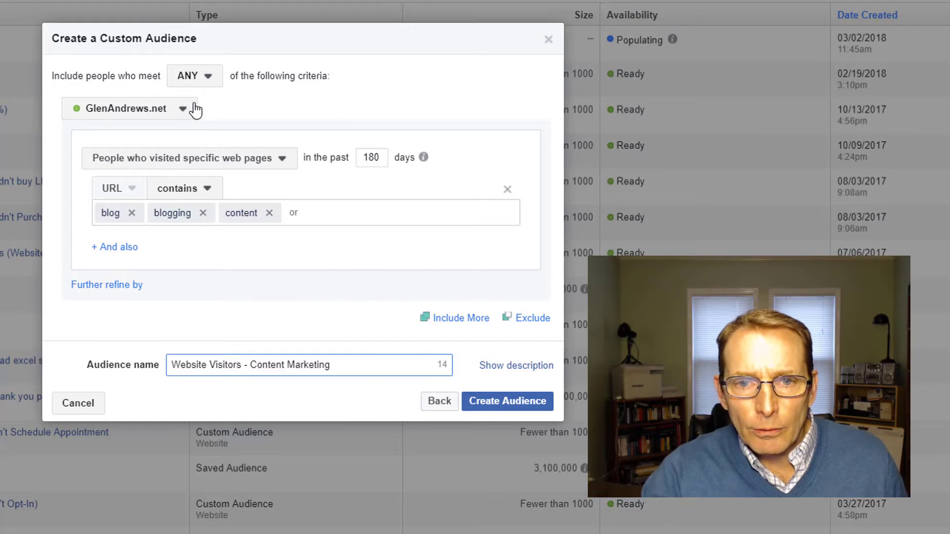
{"action": "left_click", "coordinate": [548, 43]}
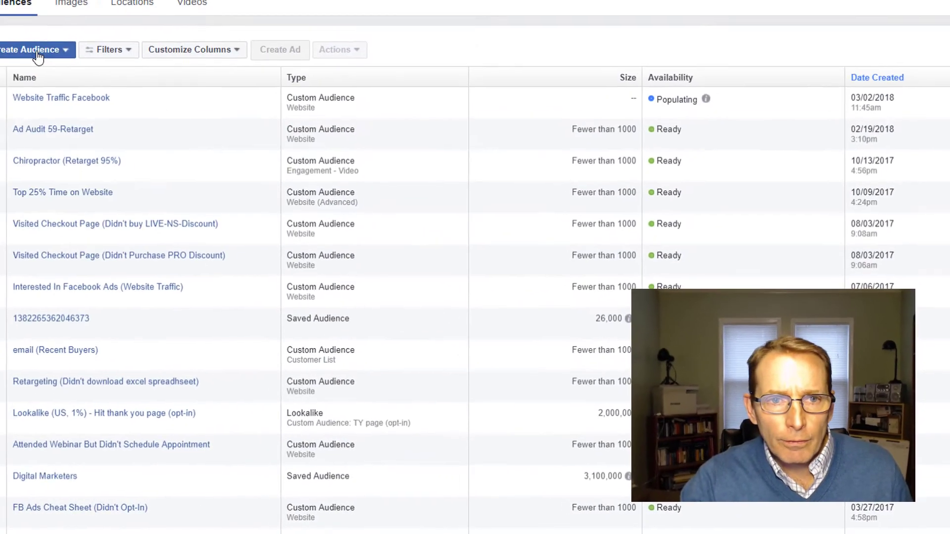
Step: Begin a new website traffic custom audience for people who visited specific web pages in the past 180 days
{"action": "left_click", "coordinate": [36, 51]}
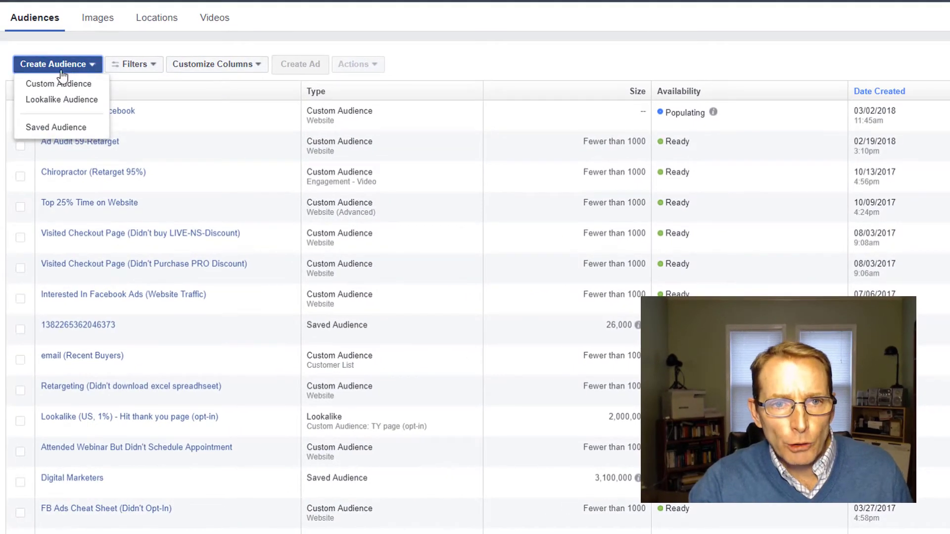
{"action": "left_click", "coordinate": [31, 66]}
{"action": "left_click", "coordinate": [313, 207]}
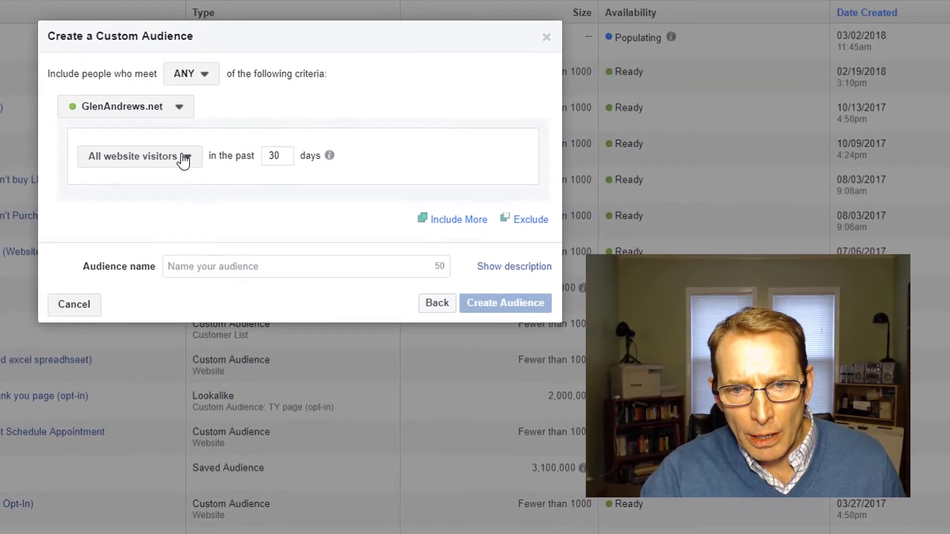
{"action": "left_click", "coordinate": [300, 215]}
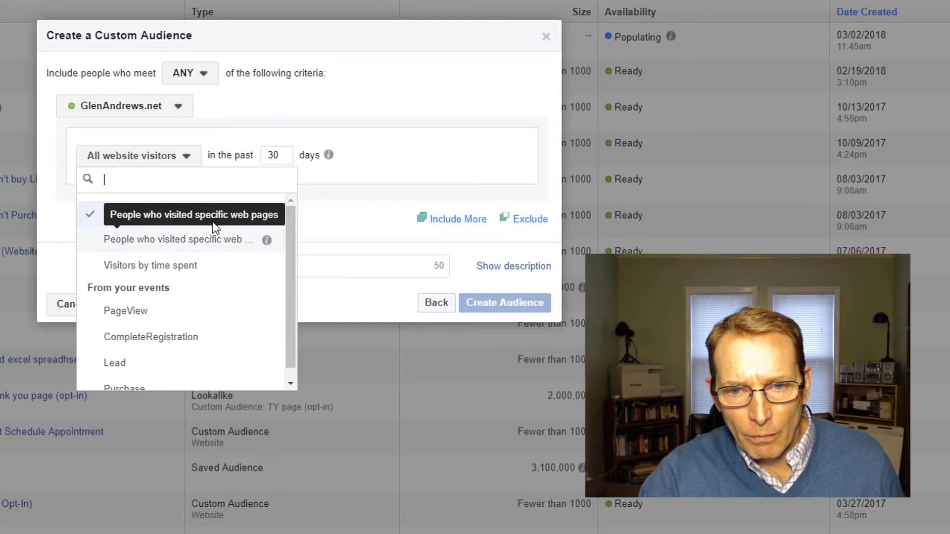
{"action": "left_click", "coordinate": [174, 239]}
{"action": "double_click", "coordinate": [374, 153]}
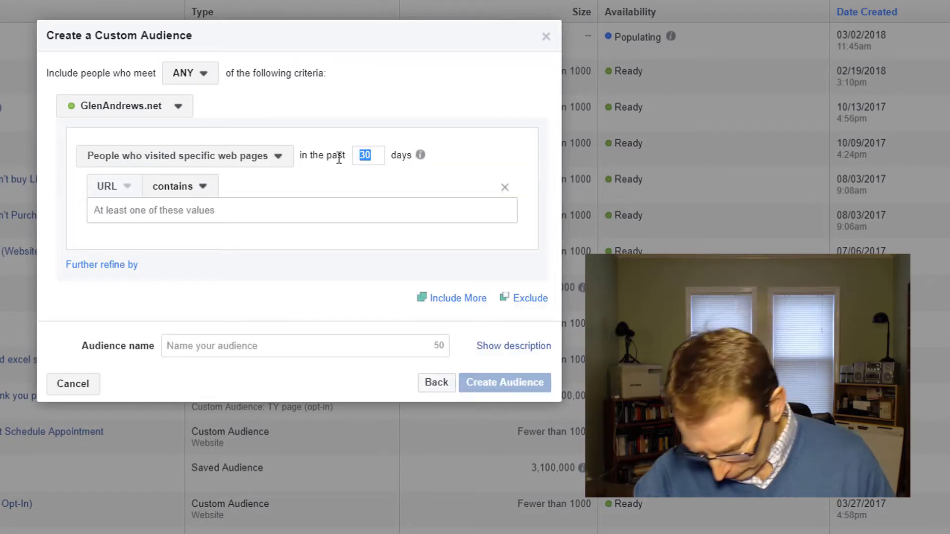
{"action": "type", "text": "180"}
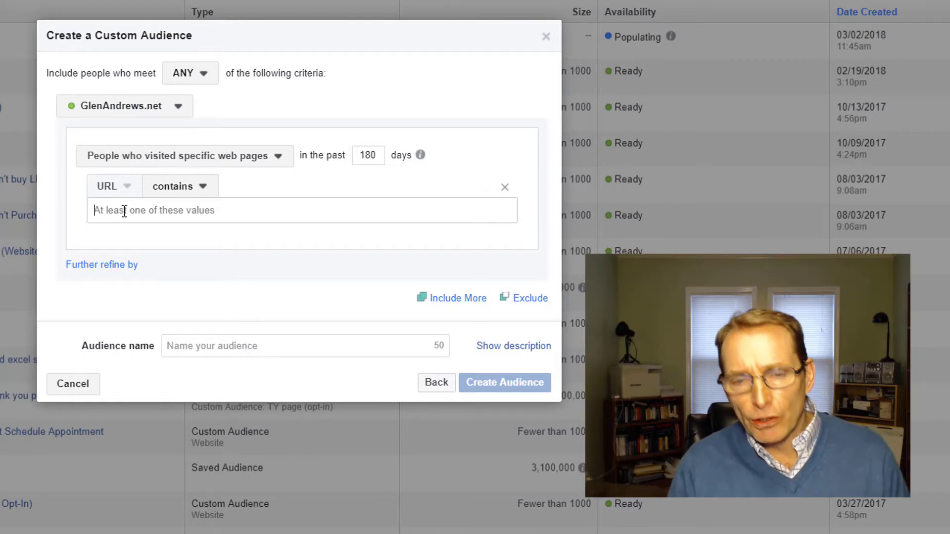
Step: Add adwords as a keyword in the audience's URL contains rule
{"action": "type", "text": "adw"}
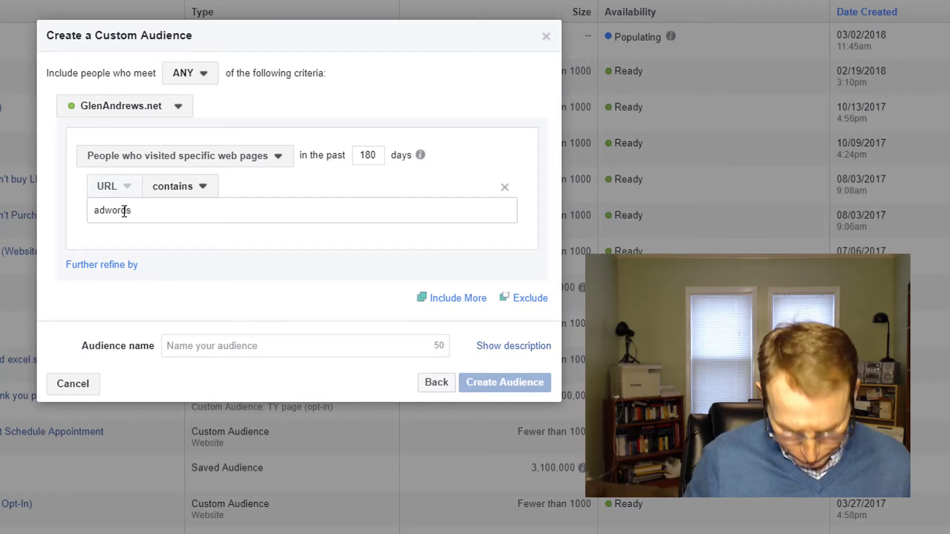
{"action": "type", "text": "ords"}
{"action": "key", "text": "Return"}
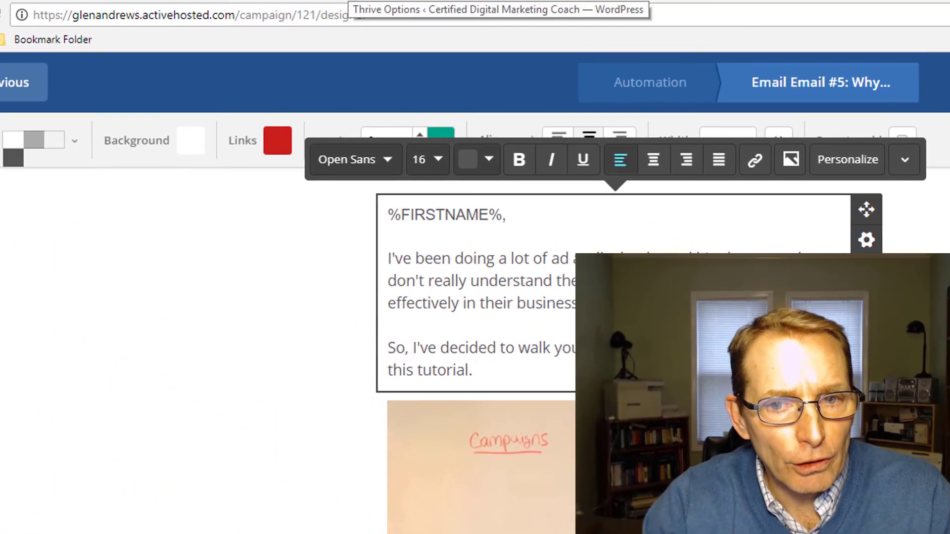
Step: Switch to the WordPress site, open the Facebook Ads testing post on its live pages, and highlight facebook in the post's URL
{"action": "left_click", "coordinate": [346, 0]}
{"action": "mouse_move", "coordinate": [40, 79]}
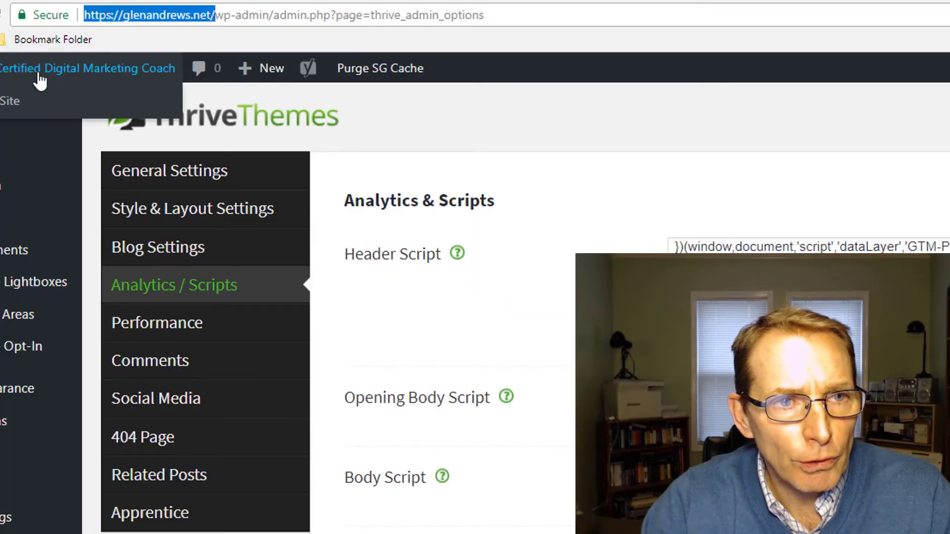
{"action": "left_click", "coordinate": [116, 104]}
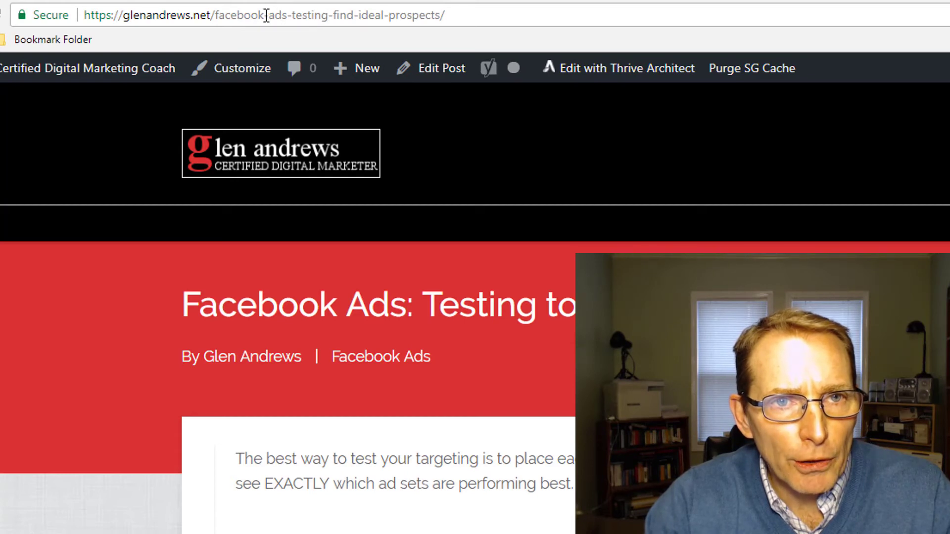
{"action": "left_click_drag", "start_coordinate": [264, 15], "coordinate": [218, 17]}
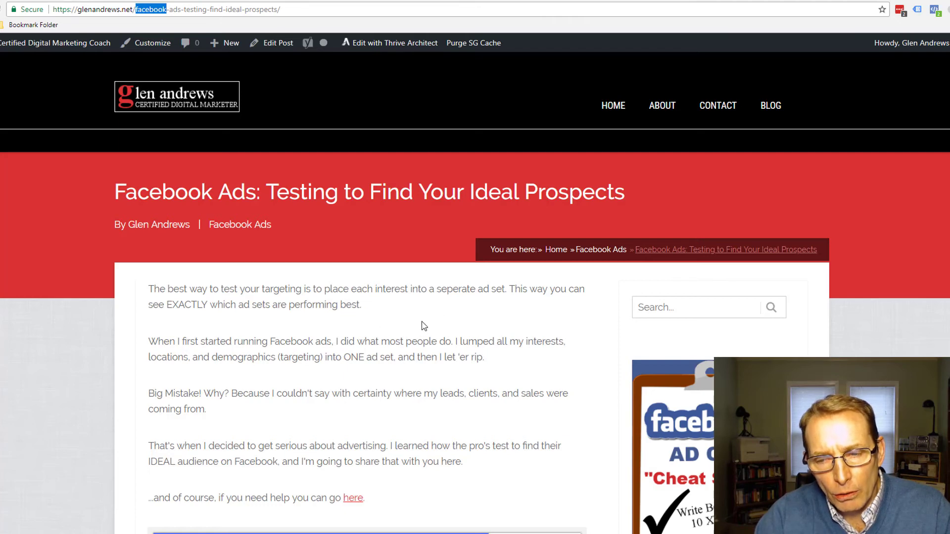
Step: Browse the site's blog listing and open the post Facebook Ads: How to Track Custom Conversions
{"action": "left_click", "coordinate": [770, 104]}
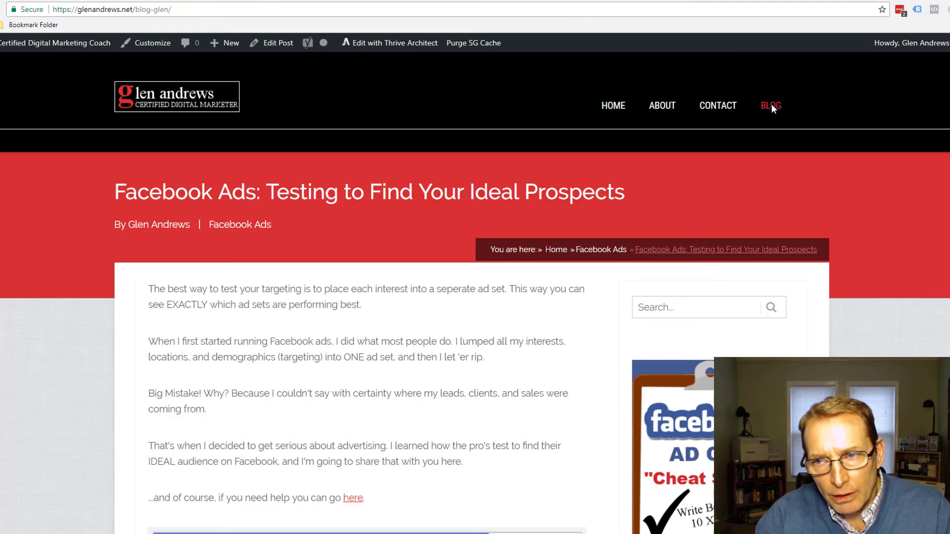
{"action": "scroll", "coordinate": [765, 225], "scroll_direction": "down", "scroll_amount": 17}
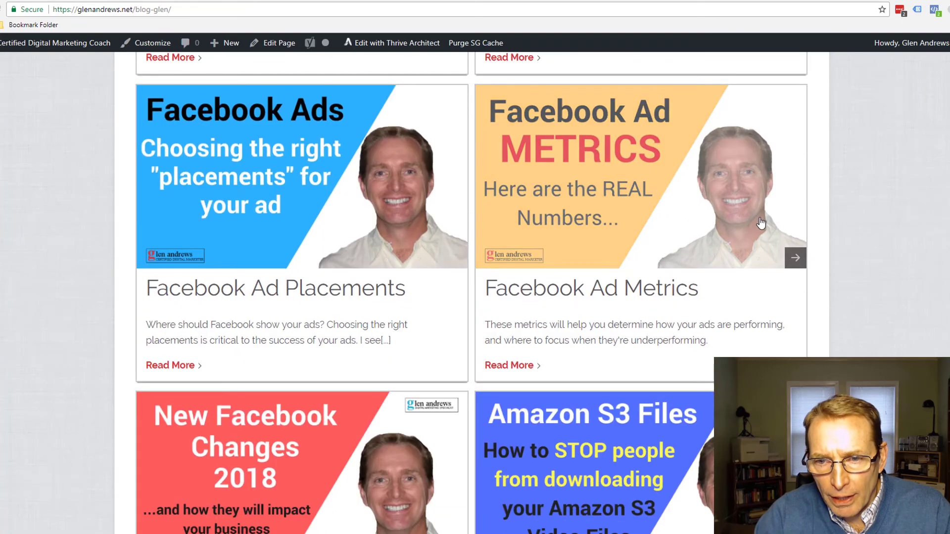
{"action": "scroll", "coordinate": [610, 371], "scroll_direction": "up", "scroll_amount": 15}
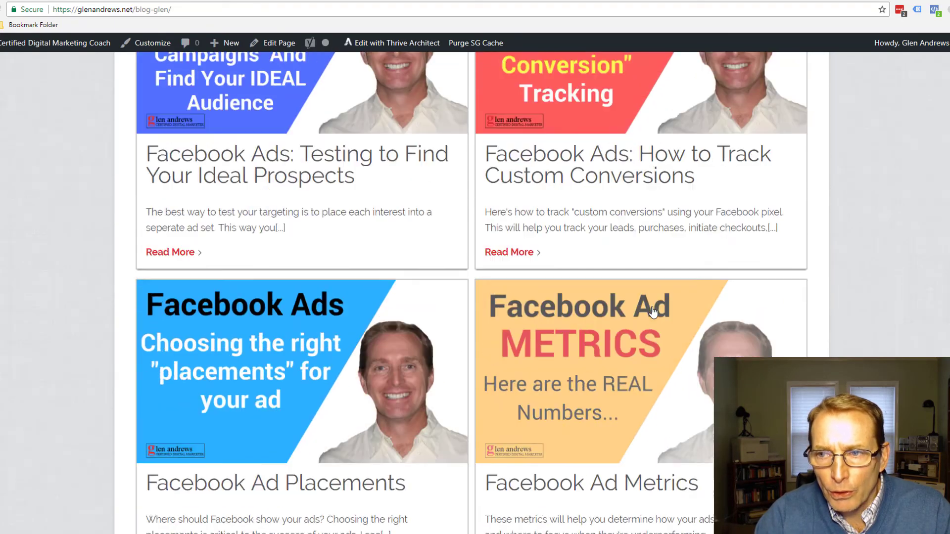
{"action": "left_click", "coordinate": [622, 405]}
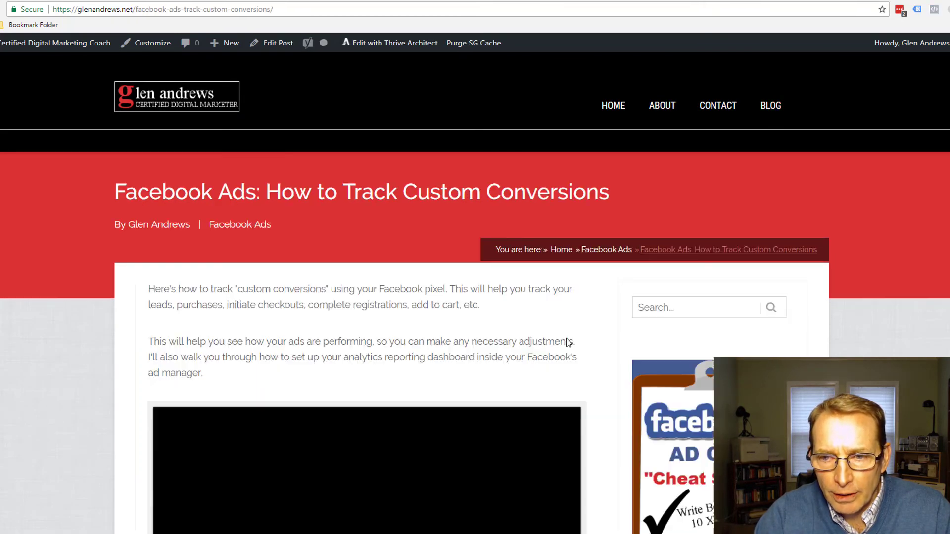
Step: Open the YouTube annotations post from the YouTube Marketing category and highlight youtube in its URL
{"action": "scroll", "coordinate": [563, 293], "scroll_direction": "down", "scroll_amount": 9}
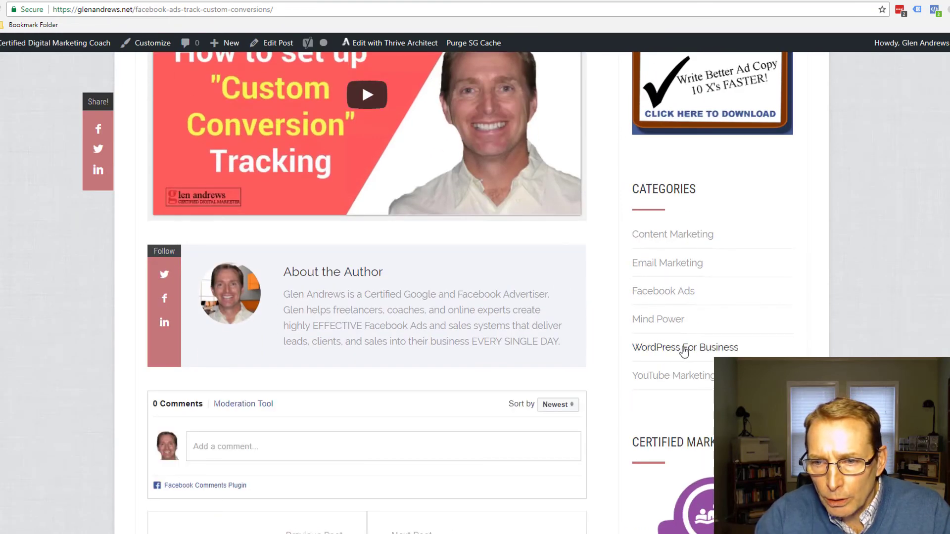
{"action": "left_click", "coordinate": [682, 380]}
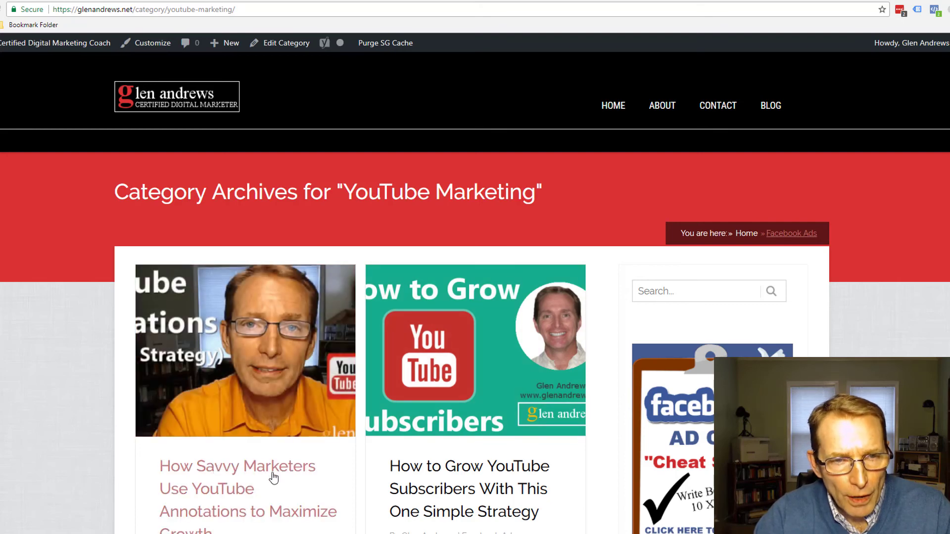
{"action": "left_click", "coordinate": [230, 474]}
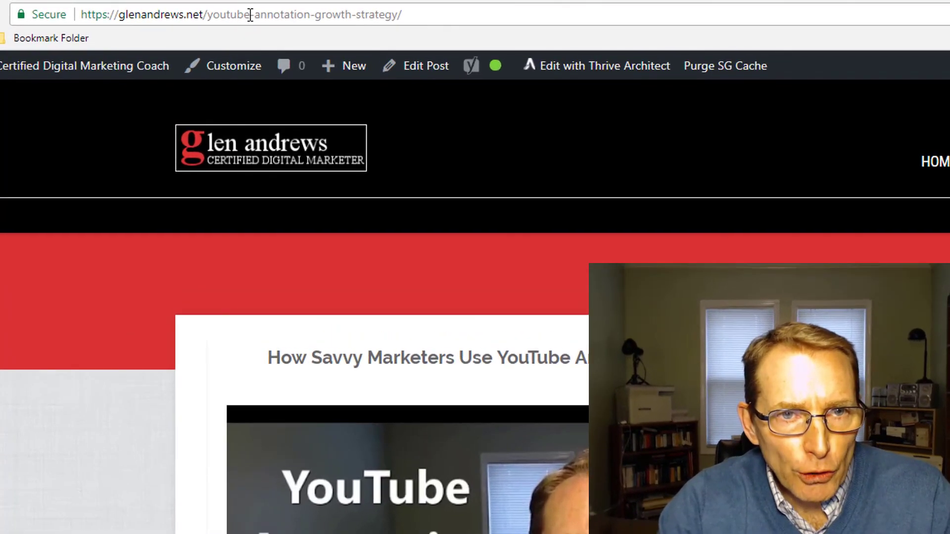
{"action": "left_click_drag", "start_coordinate": [237, 14], "coordinate": [197, 14]}
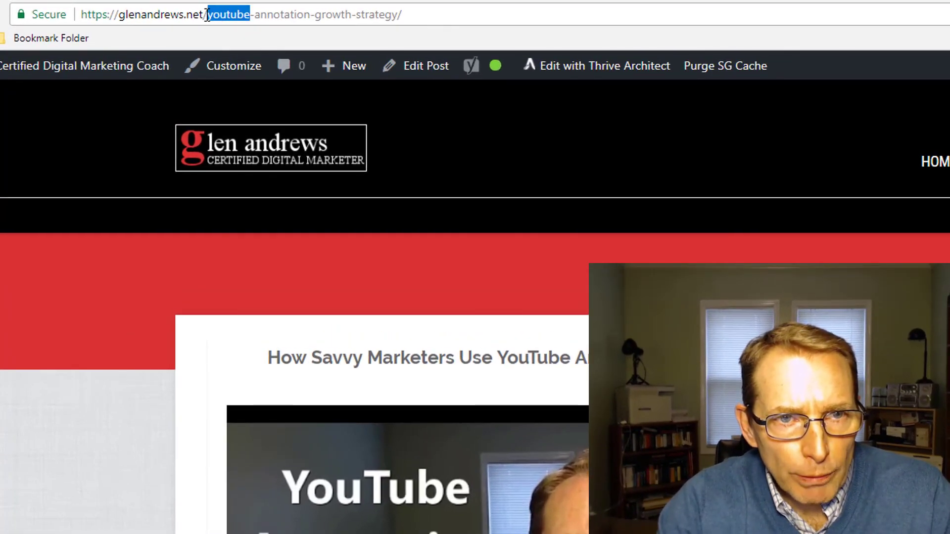